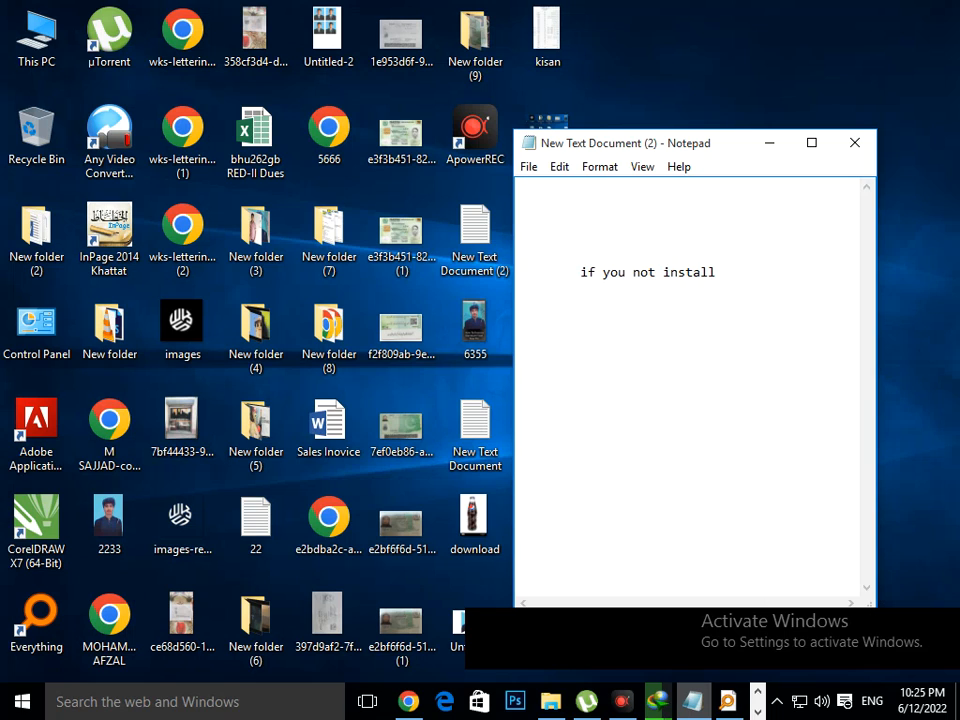
- Continue the Notepad sentence with "Word or", followed on a new line by "any other program in your"
{"action": "type", "text": "Word or"}
{"action": "key", "text": "Return"}
{"action": "type", "text": "any other "}
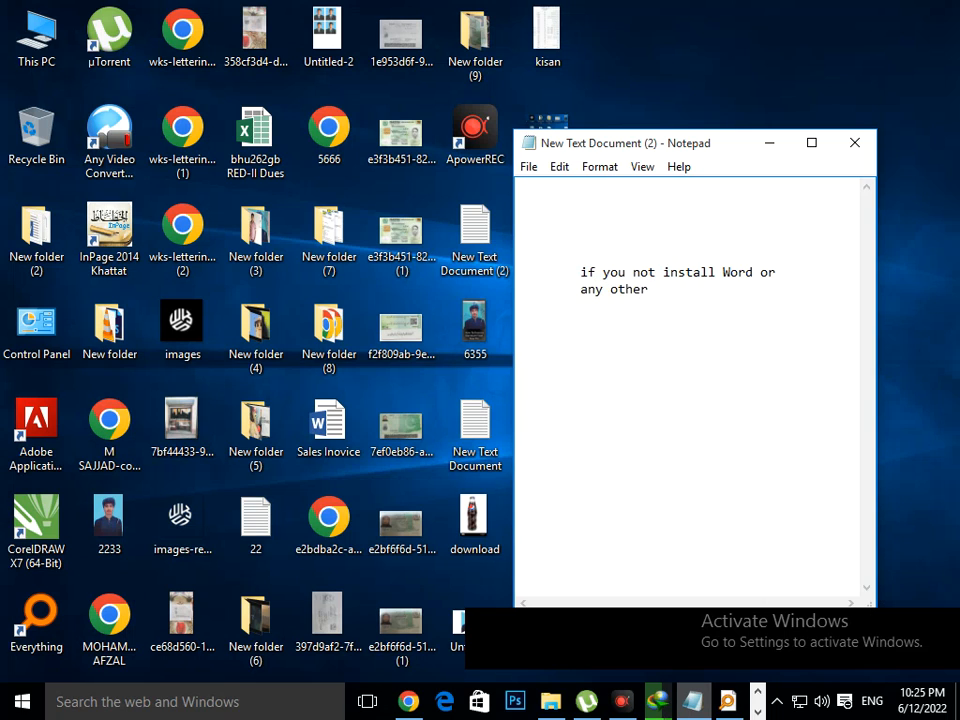
{"action": "type", "text": "program "}
{"action": "type", "text": "in "}
{"action": "type", "text": "yuo"}
{"action": "key", "text": "BackSpace"}
{"action": "key", "text": "BackSpace"}
{"action": "type", "text": "our"}
- Complete the note with two more aligned lines: "computer then you can use" and "word pad"
{"action": "key", "text": "Return"}
{"action": "key", "text": "Tab"}
{"action": "type", "text": "computer then you can use"}
{"action": "key", "text": "Return"}
{"action": "key", "text": "Tab"}
{"action": "type", "text": "word pad"}
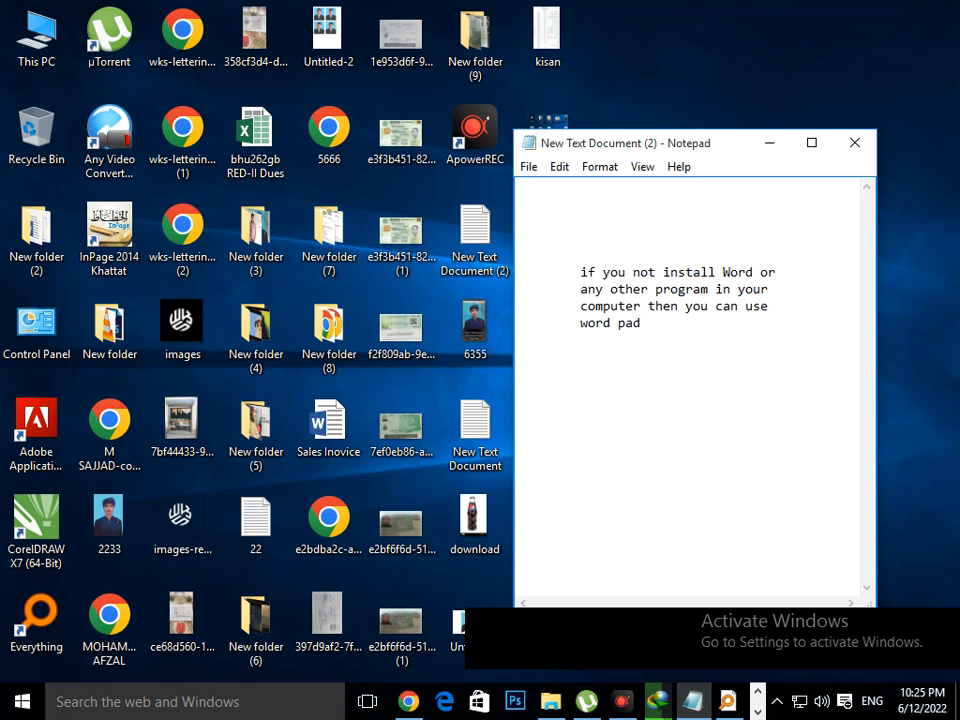
- Search Windows for "word pad" and open WordPad with a blank document
{"action": "left_click", "coordinate": [150, 702]}
{"action": "type", "text": "word pad"}
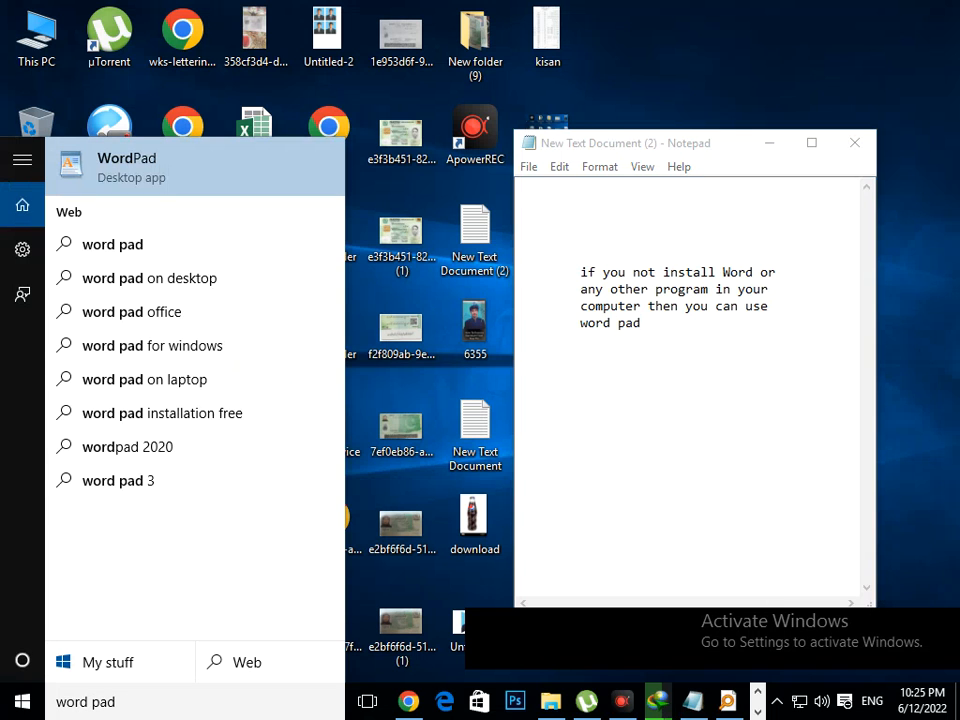
{"action": "key", "text": "Return"}
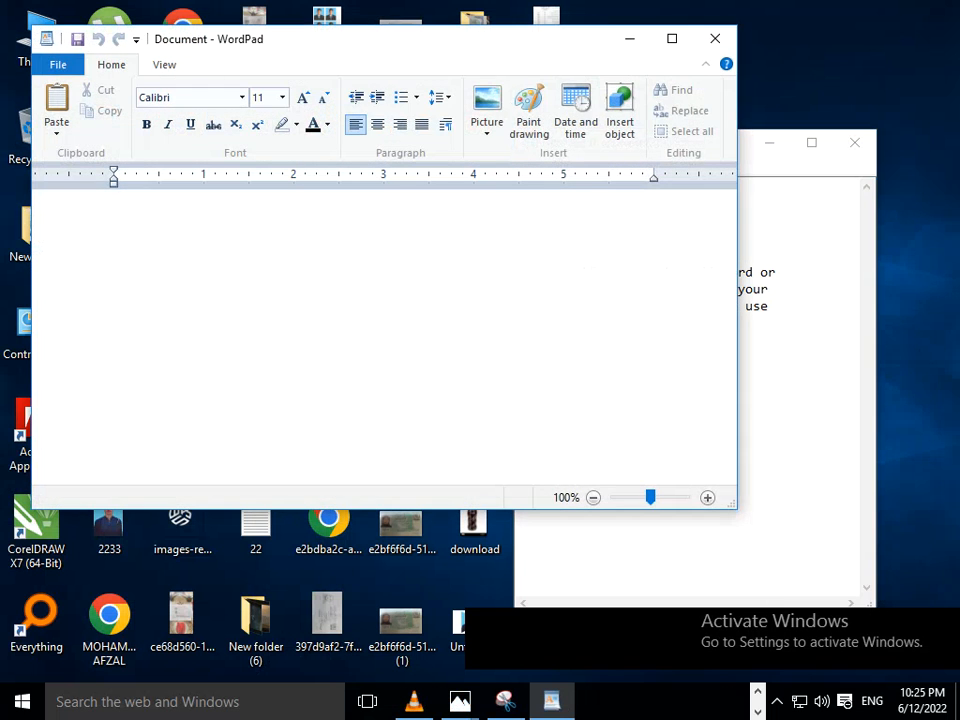
- Switch back to Notepad and add the line "here you can type and print" below the existing note, separated by a blank line
{"action": "key", "text": "alt+Tab"}
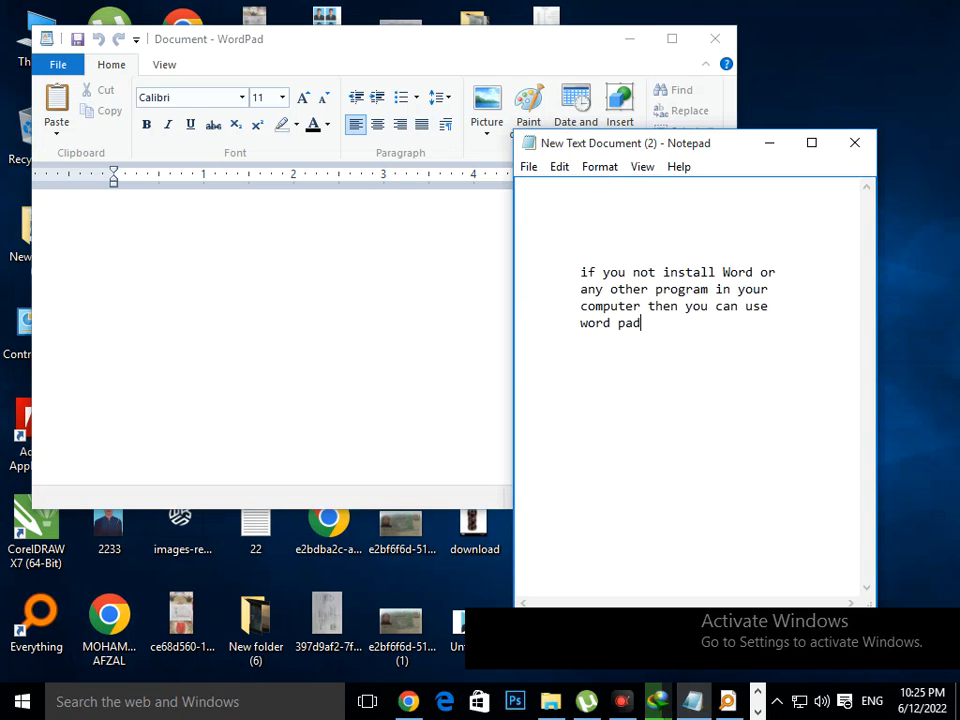
{"action": "key", "text": "Tab"}
{"action": "type", "text": "h"}
{"action": "key", "text": "Return"}
{"action": "type", "text": "er"}
{"action": "key", "text": "Return"}
{"action": "key", "text": "BackSpace"}
{"action": "key", "text": "BackSpace"}
{"action": "key", "text": "BackSpace"}
{"action": "key", "text": "BackSpace"}
{"action": "key", "text": "BackSpace"}
{"action": "type", "text": "here you can type and pr"}
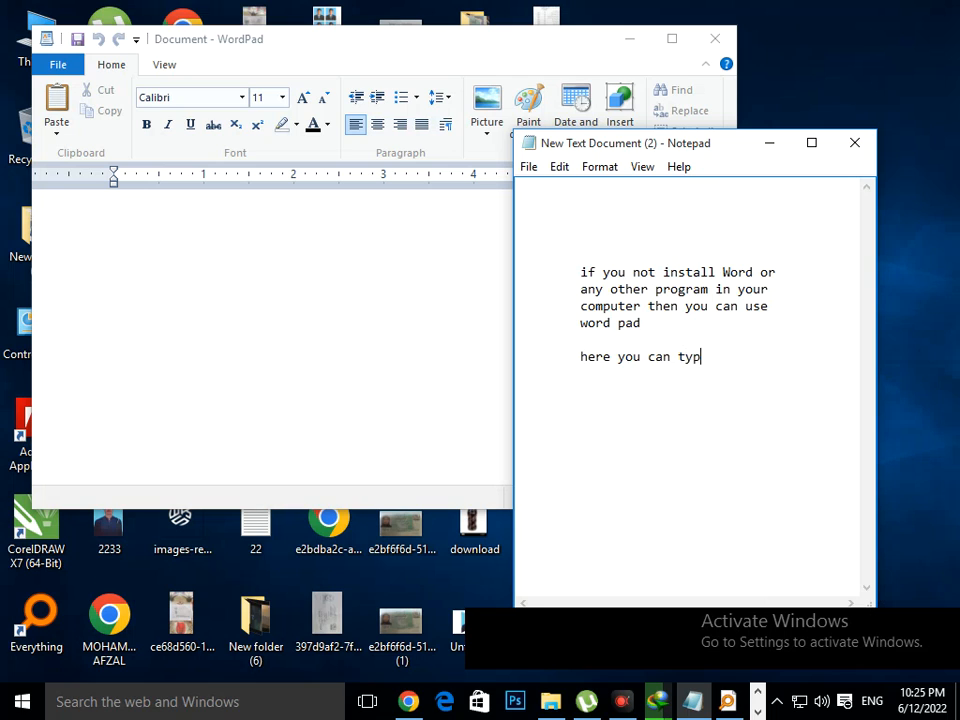
{"action": "key", "text": "BackSpace"}
{"action": "key", "text": "BackSpace"}
{"action": "type", "text": "prin"}
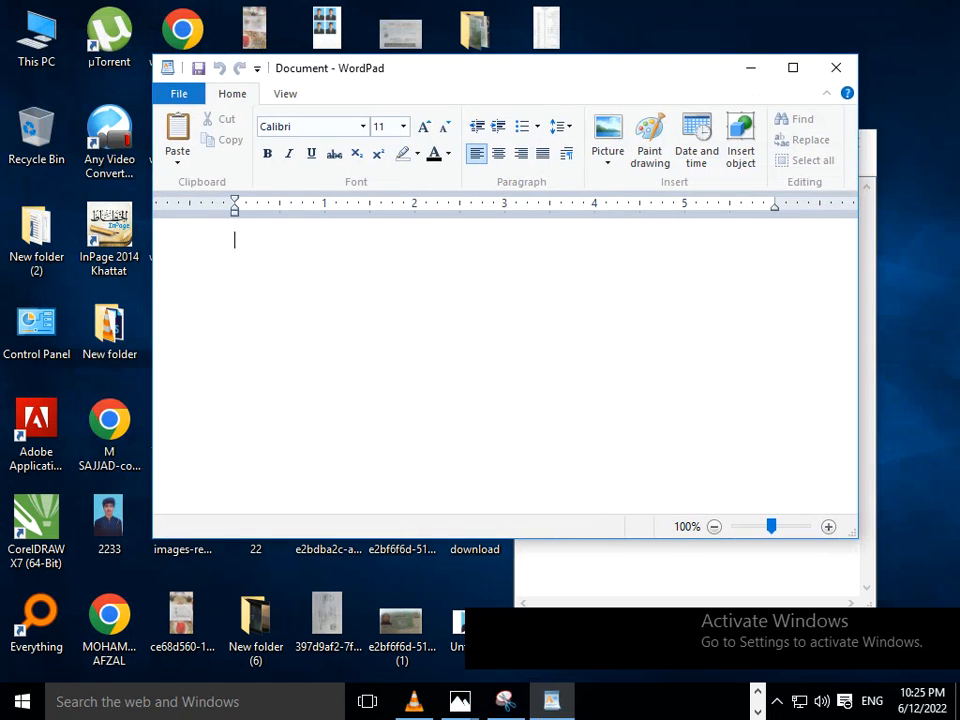
- Switch to WordPad and write "sir," followed by an indented line "Respectecfully stated i lived in pak. i"
{"action": "type", "text": "sir,"}
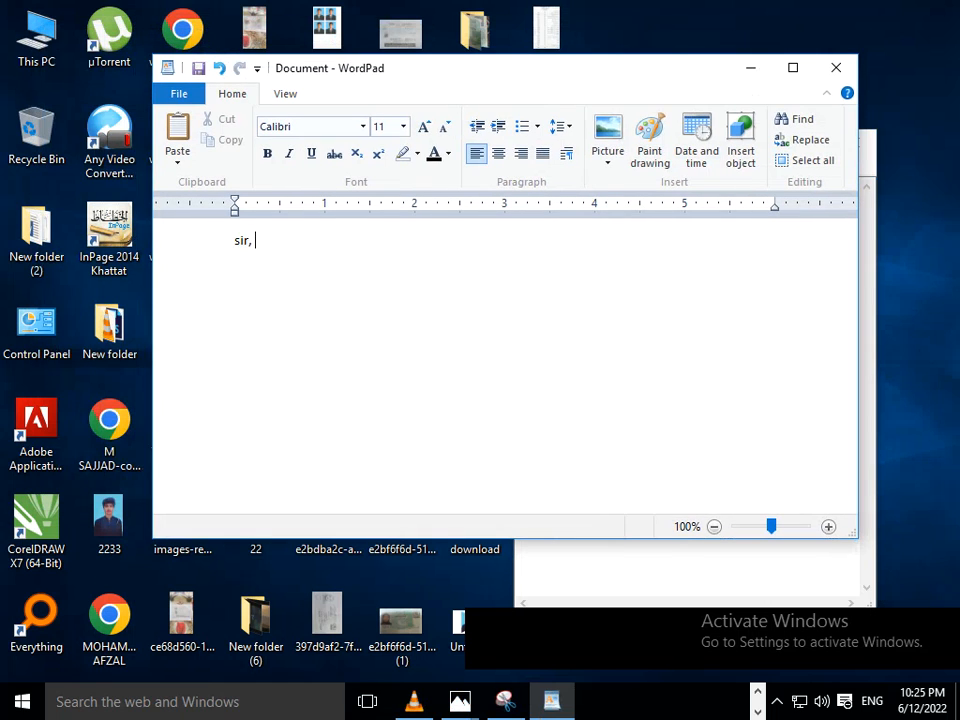
{"action": "key", "text": "Tab"}
{"action": "type", "text": "Respecte"}
{"action": "type", "text": "d"}
{"action": "type", "text": "fully stat"}
{"action": "type", "text": "ed i live"}
{"action": "type", "text": "d in ....."}
{"action": "key", "text": "BackSpace"}
{"action": "key", "text": "BackSpace"}
{"action": "key", "text": "BackSpace"}
{"action": "key", "text": "BackSpace"}
{"action": "key", "text": "BackSpace"}
{"action": "type", "text": "pak . i "}
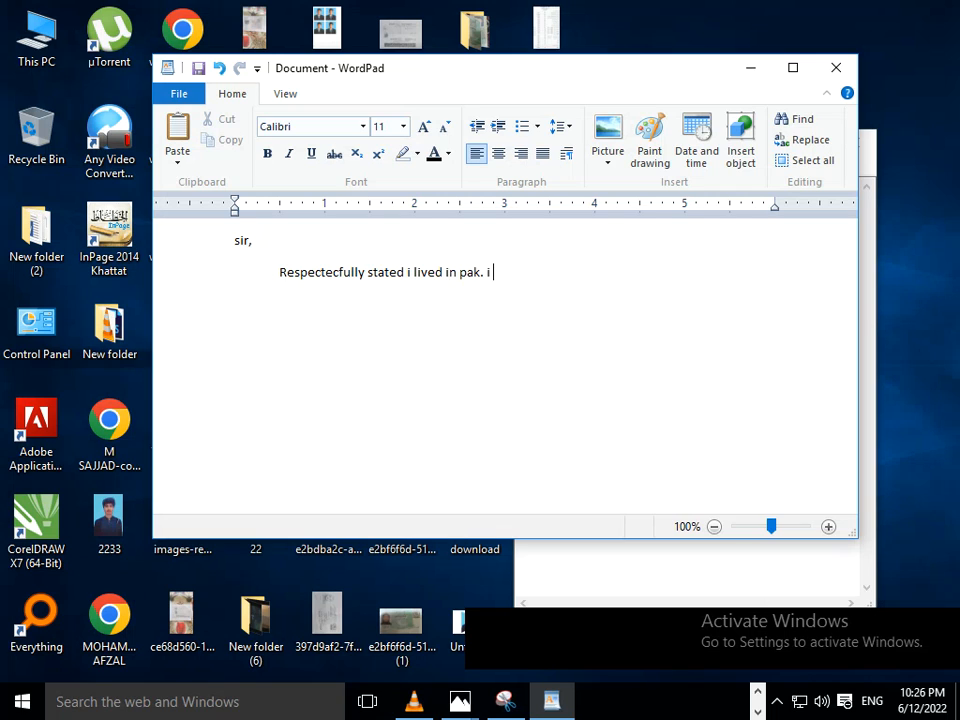
{"action": "type", "text": "am working herere"}
- Finish the second sentence with "am working here from 2 years." and move that sentence onto its own line
{"action": "key", "text": "BackSpace"}
{"action": "key", "text": "BackSpace"}
{"action": "type", "text": "sing"}
{"action": "key", "text": "BackSpace"}
{"action": "key", "text": "BackSpace"}
{"action": "key", "text": "BackSpace"}
{"action": "type", "text": "rom"}
{"action": "key", "text": "BackSpace"}
{"action": "type", "text": "m 2 y"}
{"action": "type", "text": "era"}
{"action": "key", "text": "BackSpace"}
{"action": "key", "text": "BackSpace"}
{"action": "type", "text": "ars"}
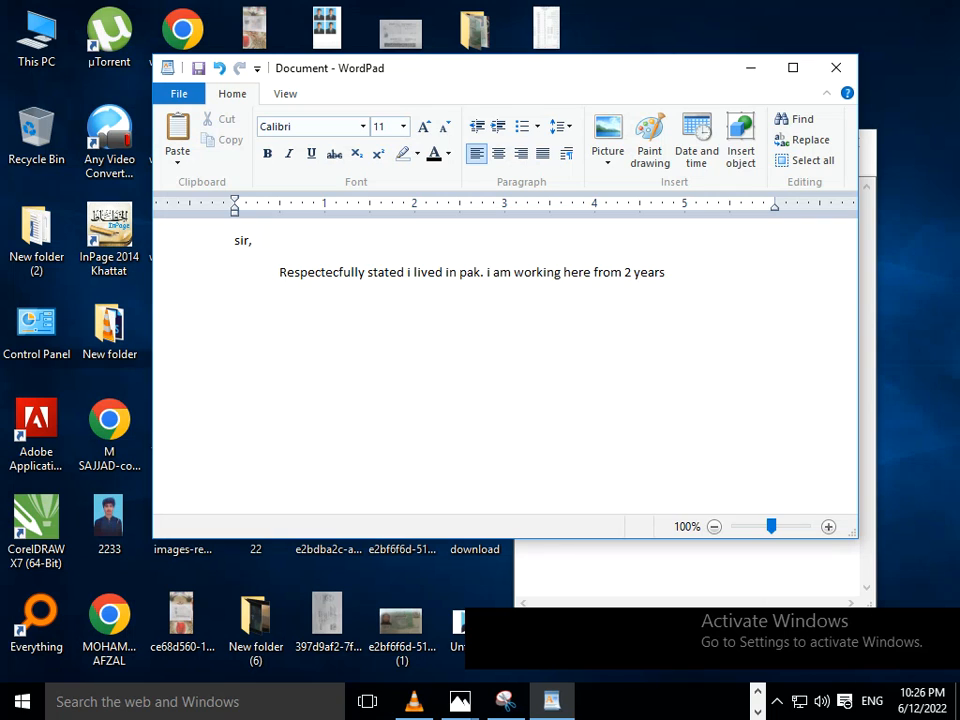
{"action": "type", "text": "."}
{"action": "left_click", "coordinate": [487, 272]}
{"action": "key", "text": "Return"}
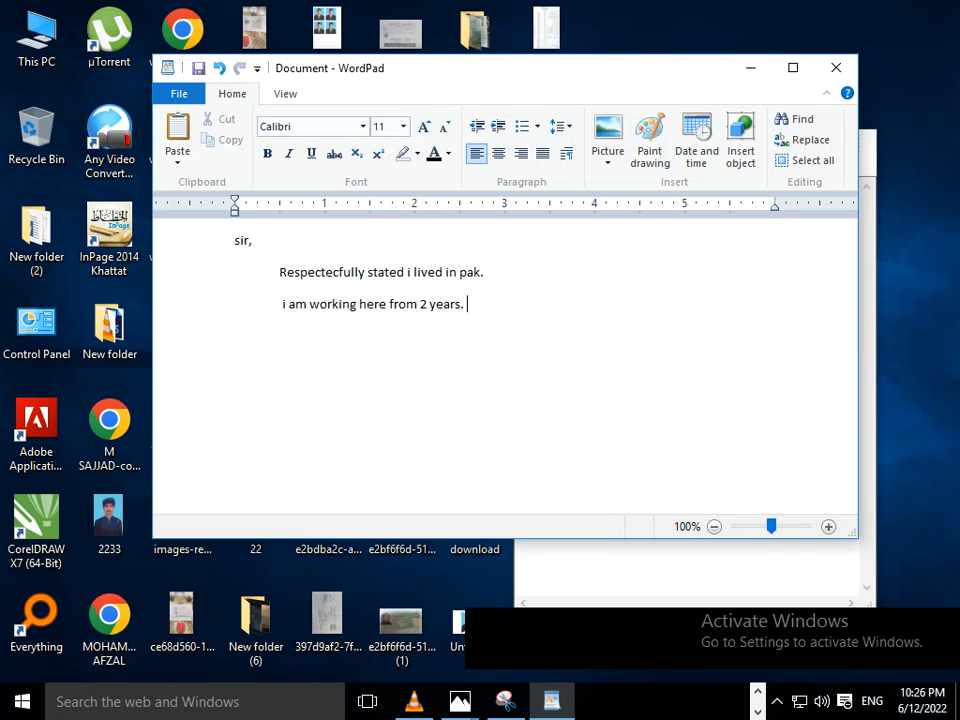
- Make all three lines of the letter bold
{"action": "left_click_drag", "start_coordinate": [468, 304], "coordinate": [236, 241]}
{"action": "left_click", "coordinate": [399, 304]}
{"action": "left_click_drag", "start_coordinate": [470, 304], "coordinate": [236, 241]}
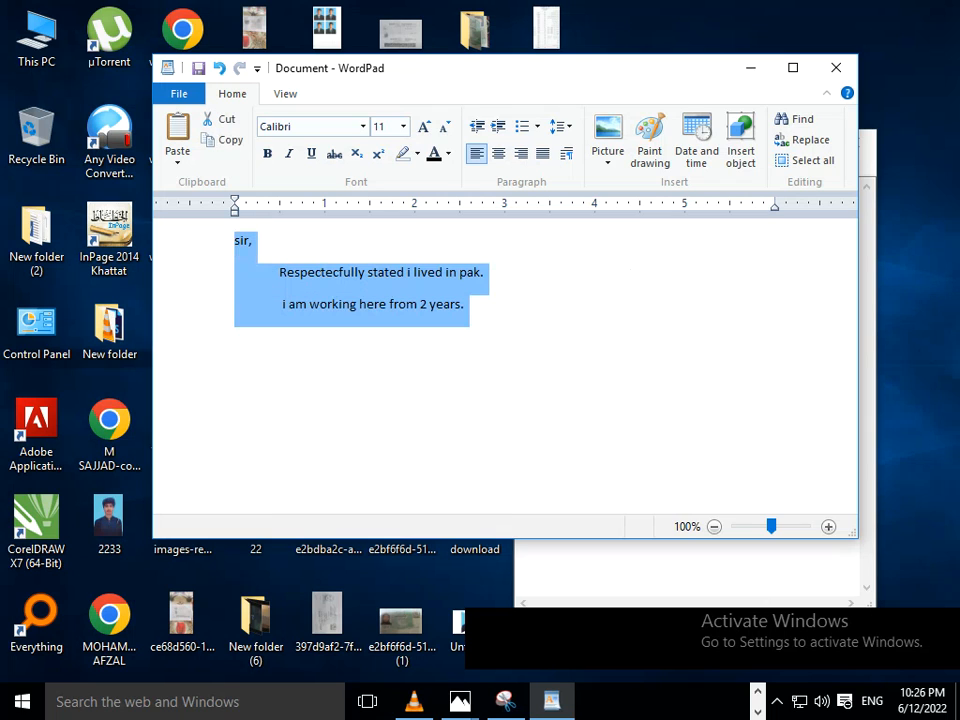
{"action": "key", "text": "ctrl+b"}
{"action": "left_click", "coordinate": [294, 304]}
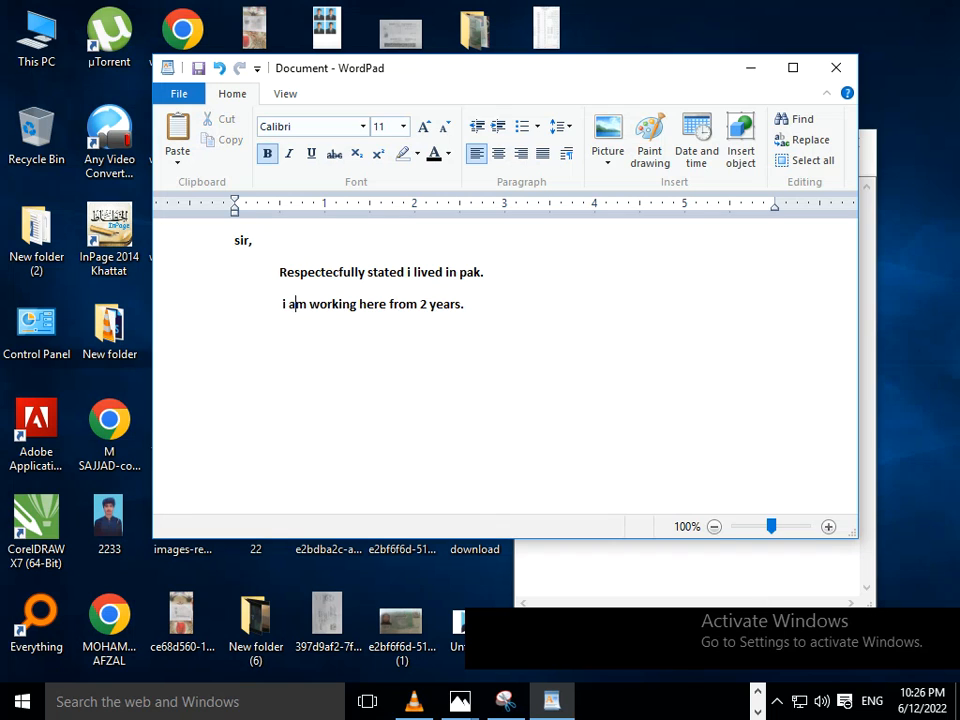
- Apply italic and underline formatting to the entire letter text
{"action": "key", "text": "ctrl+a"}
{"action": "key", "text": "ctrl+i"}
{"action": "left_click", "coordinate": [370, 304]}
{"action": "key", "text": "ctrl+a"}
{"action": "key", "text": "ctrl+u"}
{"action": "left_click", "coordinate": [370, 303]}
{"action": "key", "text": "ctrl+a"}
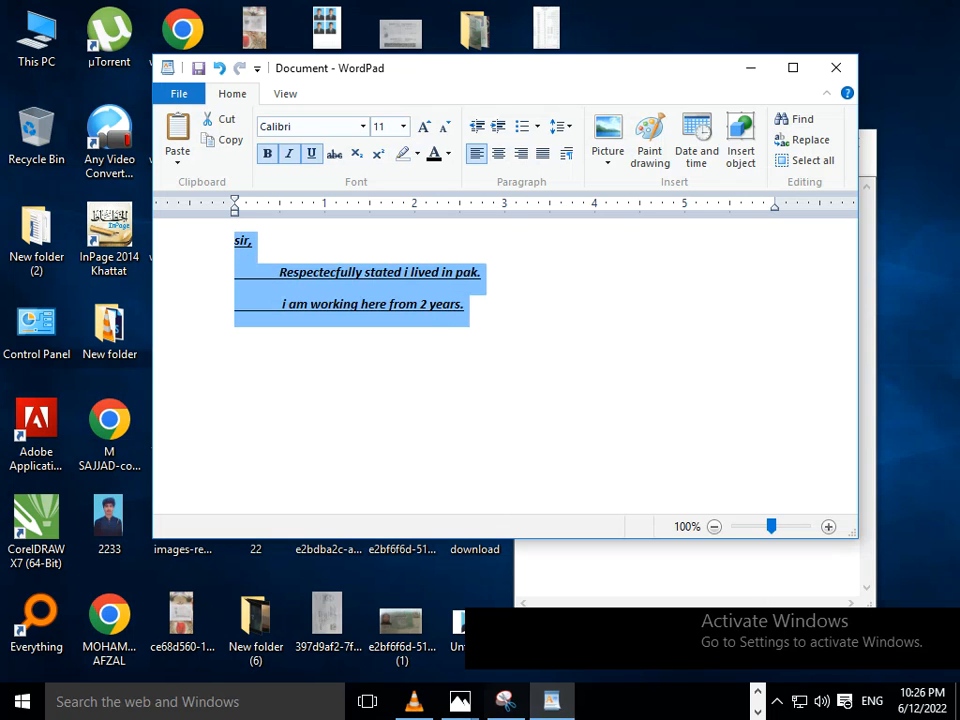
- Switch to Notepad, add the line "all setting you can use" under the note, and minimize Notepad
{"action": "left_click", "coordinate": [692, 701]}
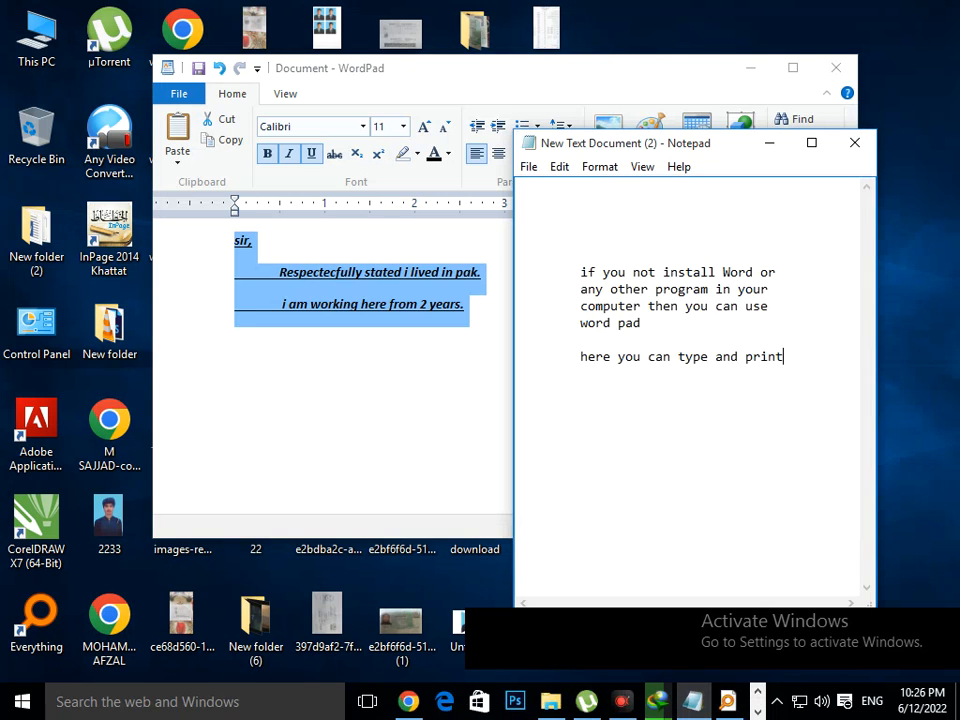
{"action": "key", "text": "Return"}
{"action": "key", "text": "Tab"}
{"action": "type", "text": "all setting use"}
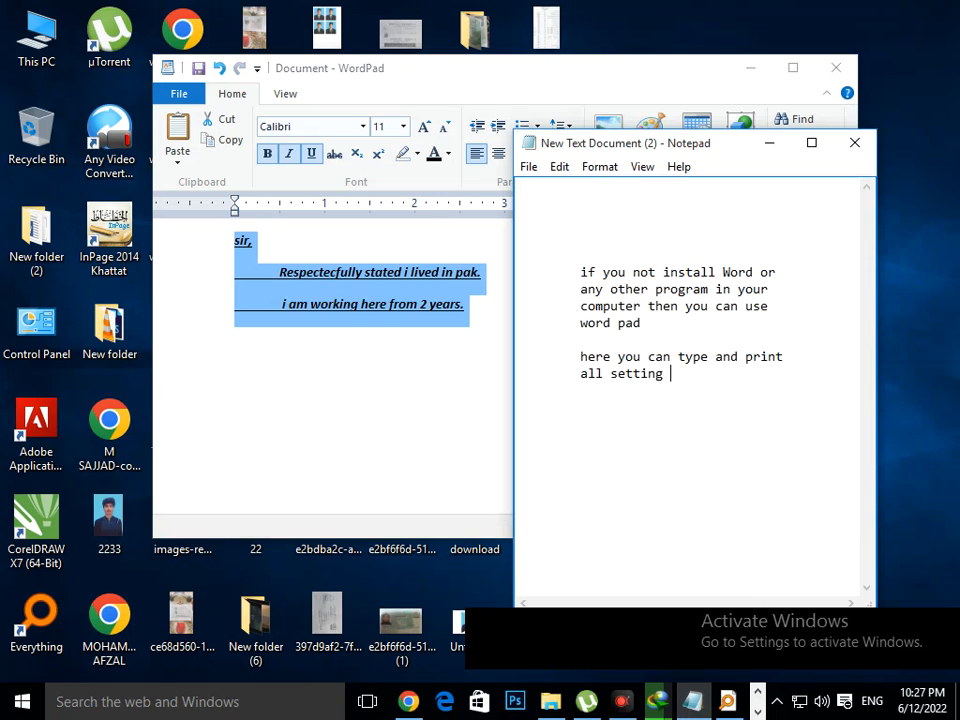
{"action": "key", "text": "BackSpace"}
{"action": "key", "text": "BackSpace"}
{"action": "key", "text": "BackSpace"}
{"action": "key", "text": "BackSpace"}
{"action": "type", "text": "you can use"}
{"action": "left_click", "coordinate": [769, 142]}
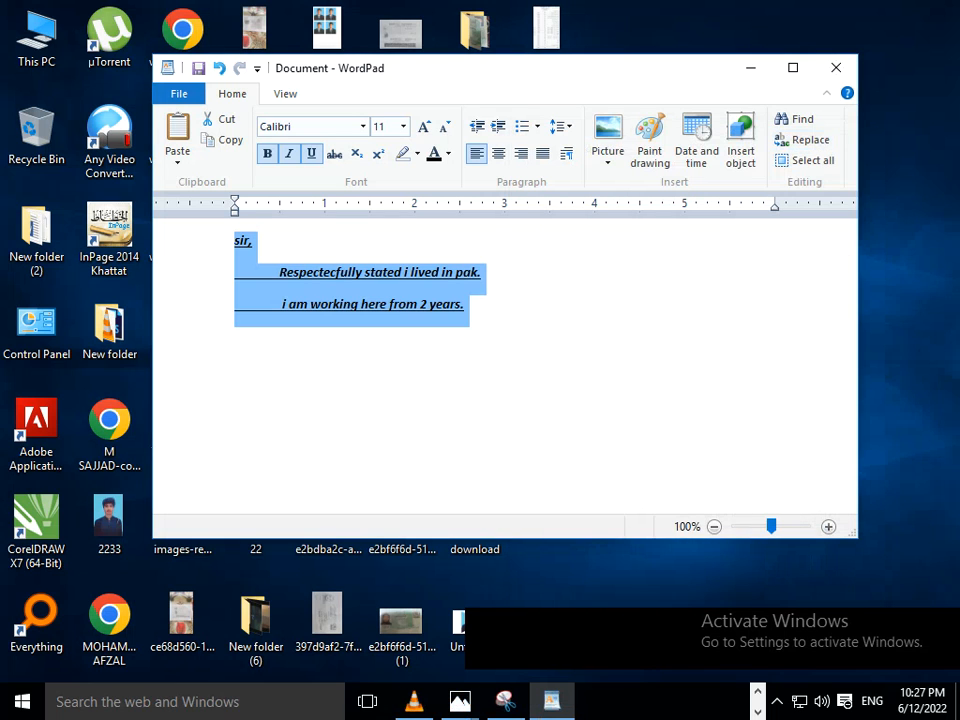
- Remove the underline from the whole letter, center its paragraphs, and maximize the WordPad window
{"action": "left_click", "coordinate": [470, 305]}
{"action": "left_click_drag", "start_coordinate": [470, 305], "coordinate": [235, 241]}
{"action": "key", "text": "ctrl+u"}
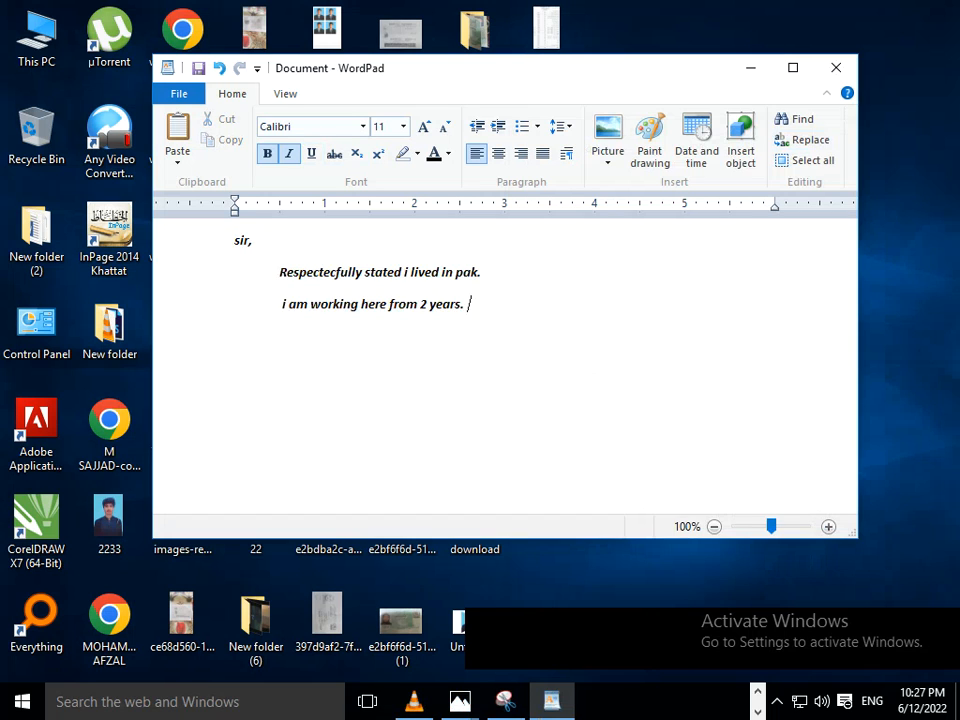
{"action": "key", "text": "ctrl+e"}
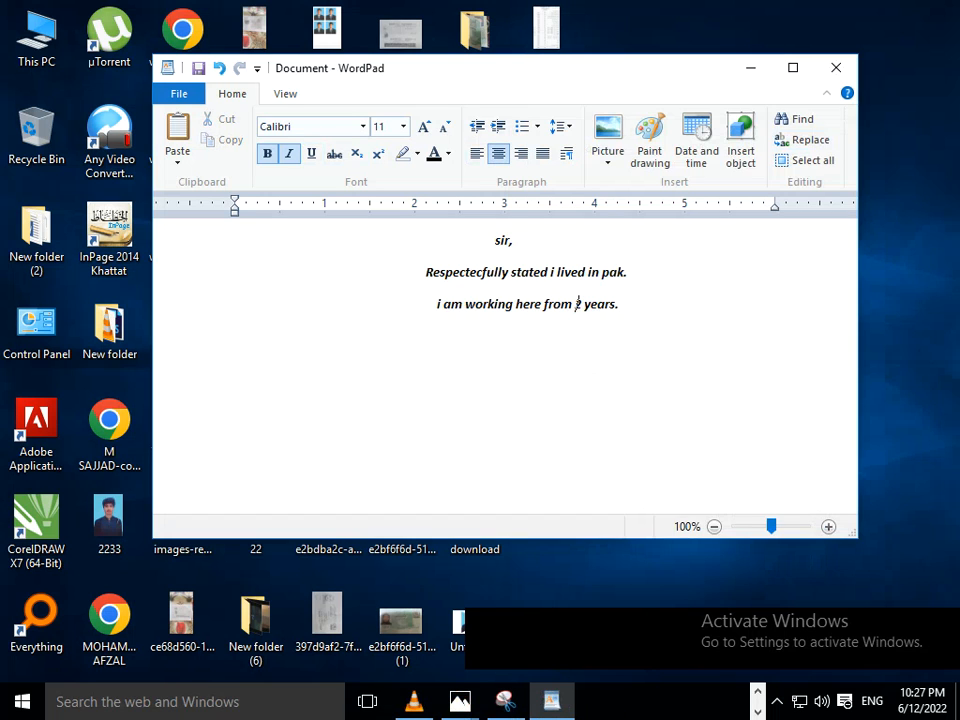
{"action": "key", "text": "super+Up"}
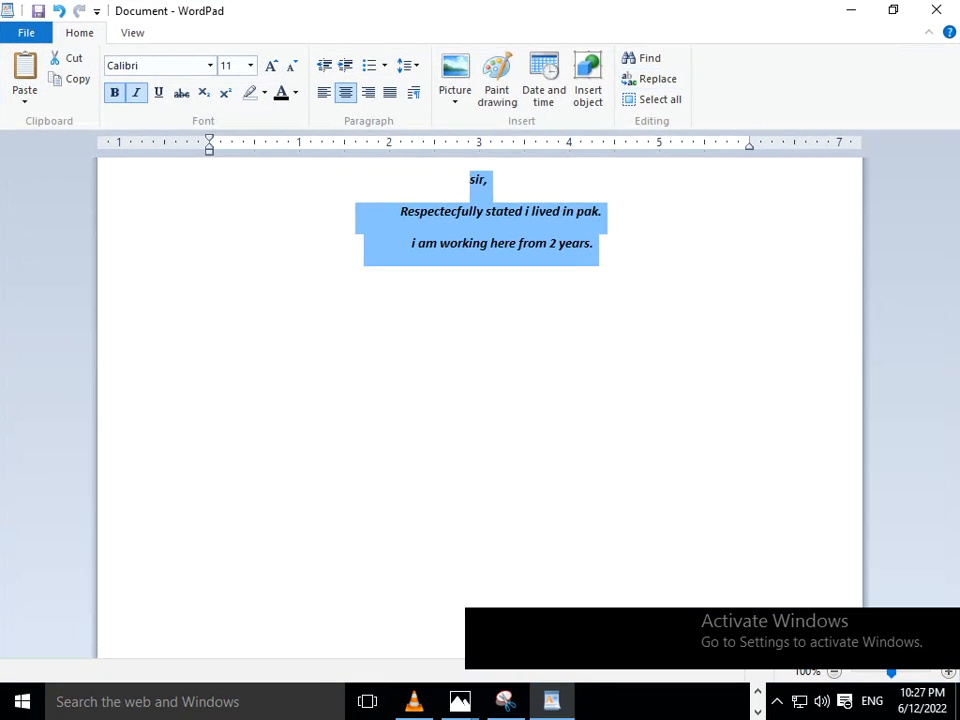
- Try subscript and an olive highlight on the whole letter, reverting each and setting the highlight to No color
{"action": "left_click", "coordinate": [204, 93]}
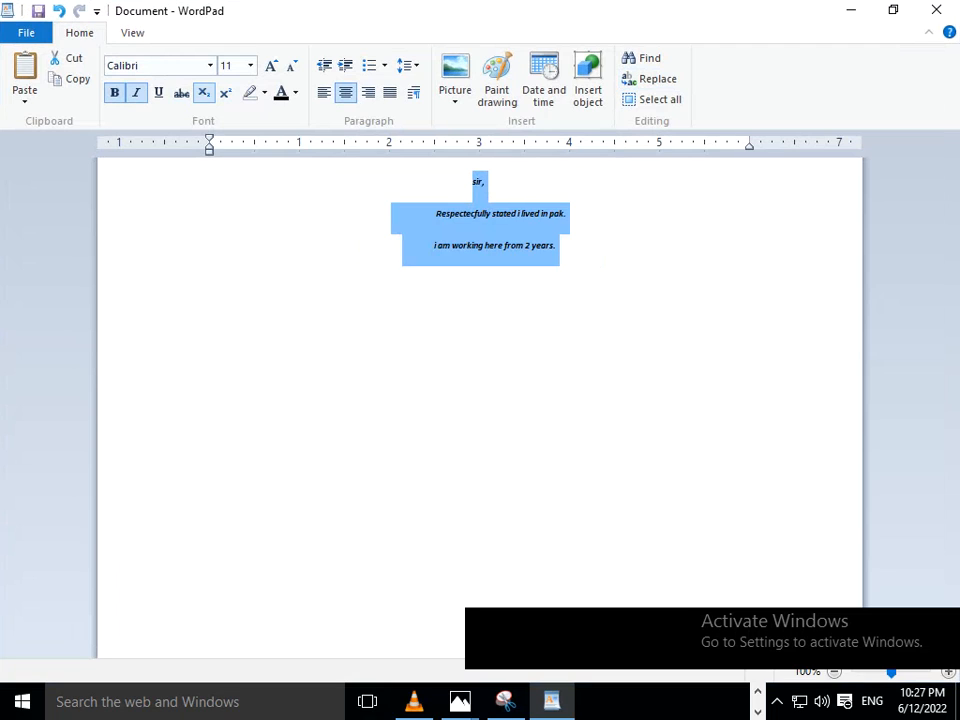
{"action": "left_click", "coordinate": [204, 93]}
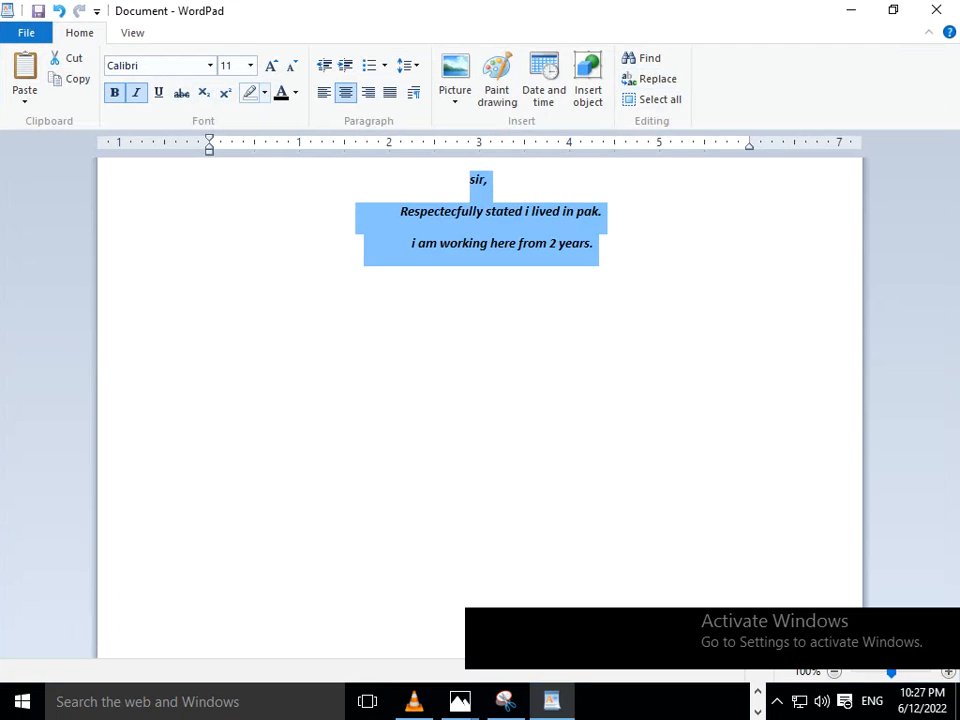
{"action": "left_click", "coordinate": [264, 93]}
{"action": "left_click", "coordinate": [280, 170]}
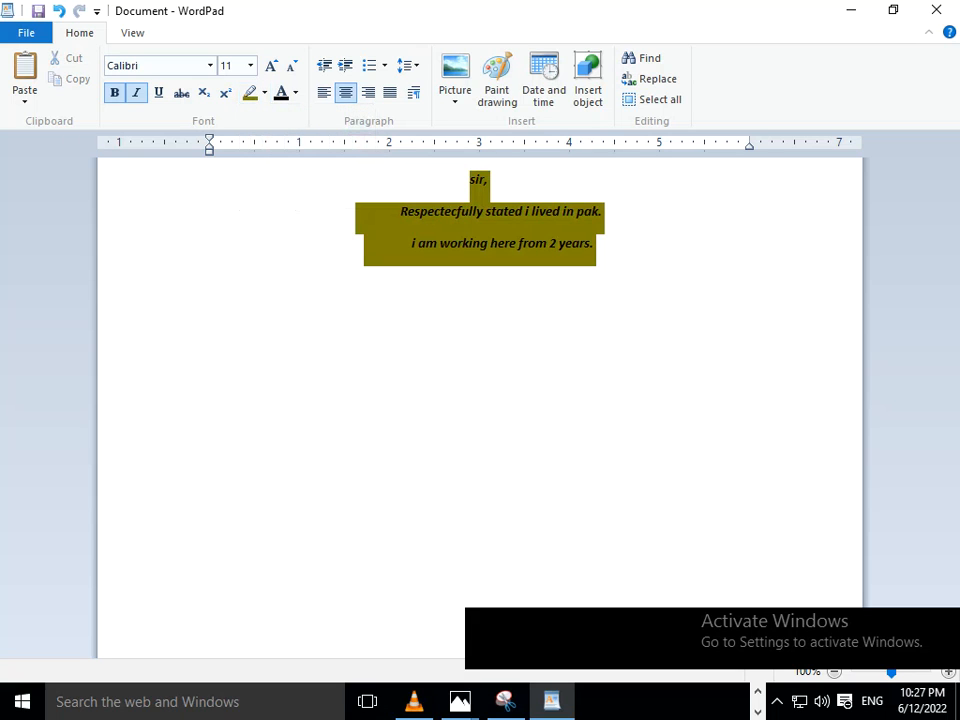
{"action": "key", "text": "ctrl+z"}
{"action": "key", "text": "ctrl+equal"}
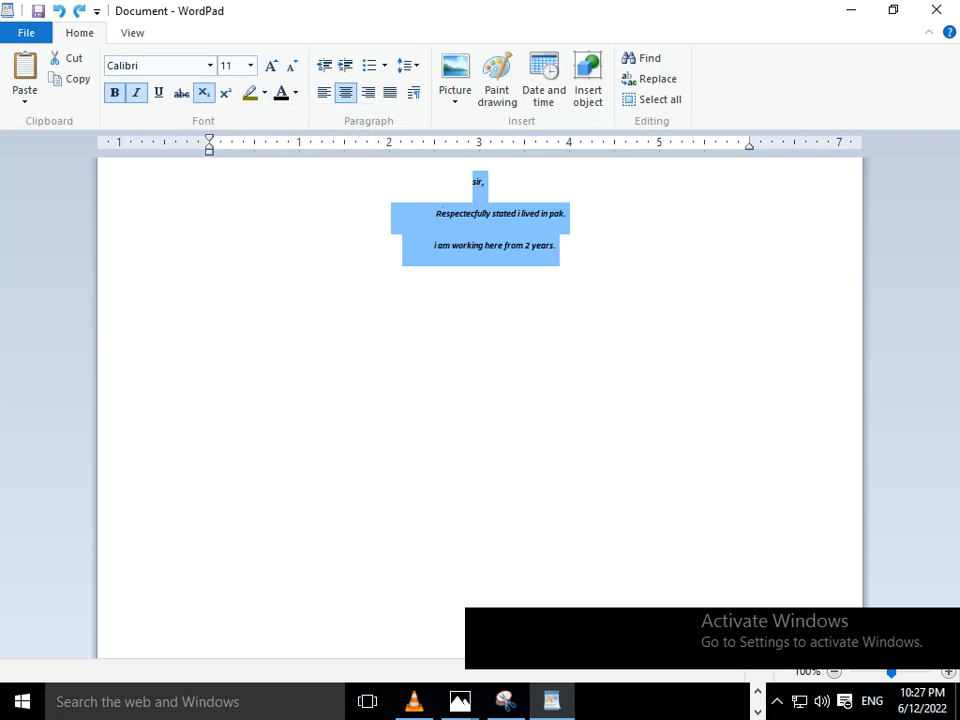
{"action": "key", "text": "ctrl+equal"}
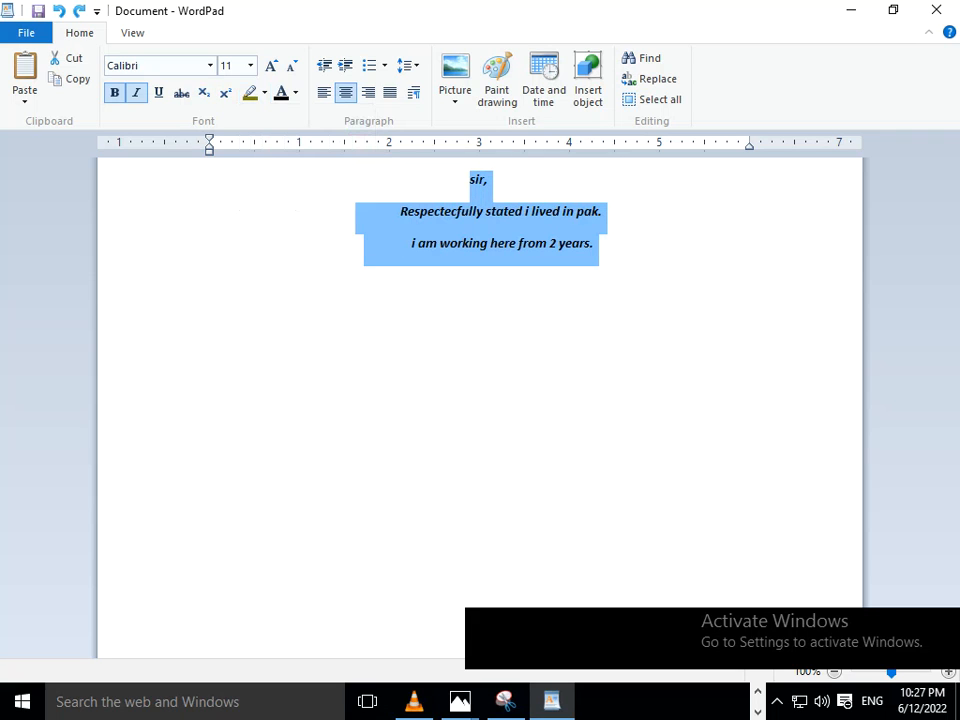
{"action": "left_click", "coordinate": [264, 93]}
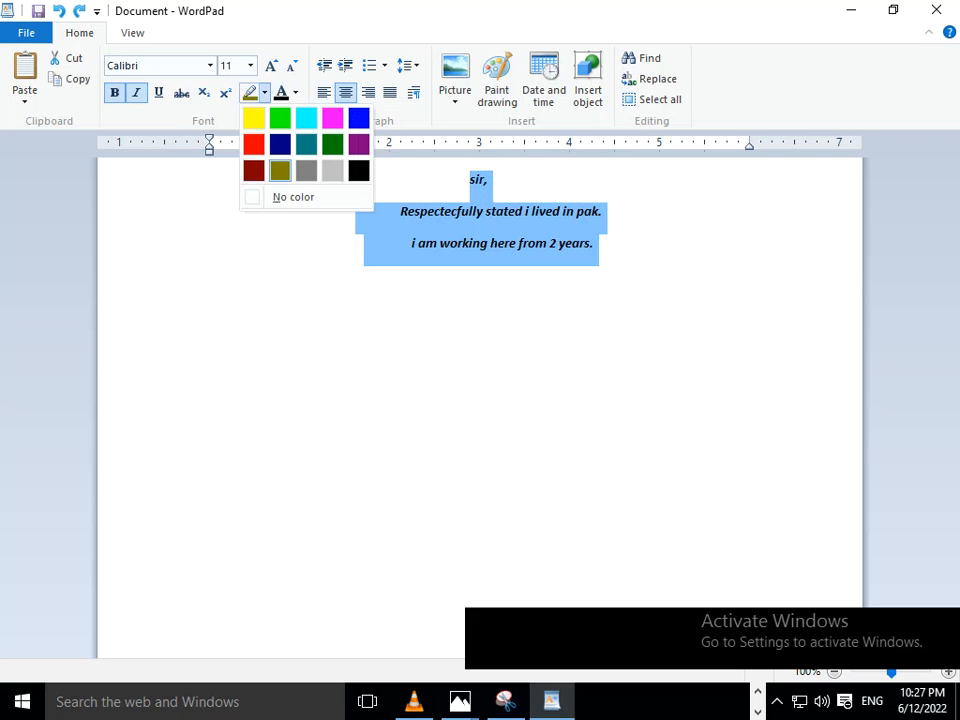
{"action": "left_click", "coordinate": [282, 197]}
{"action": "left_click", "coordinate": [196, 246]}
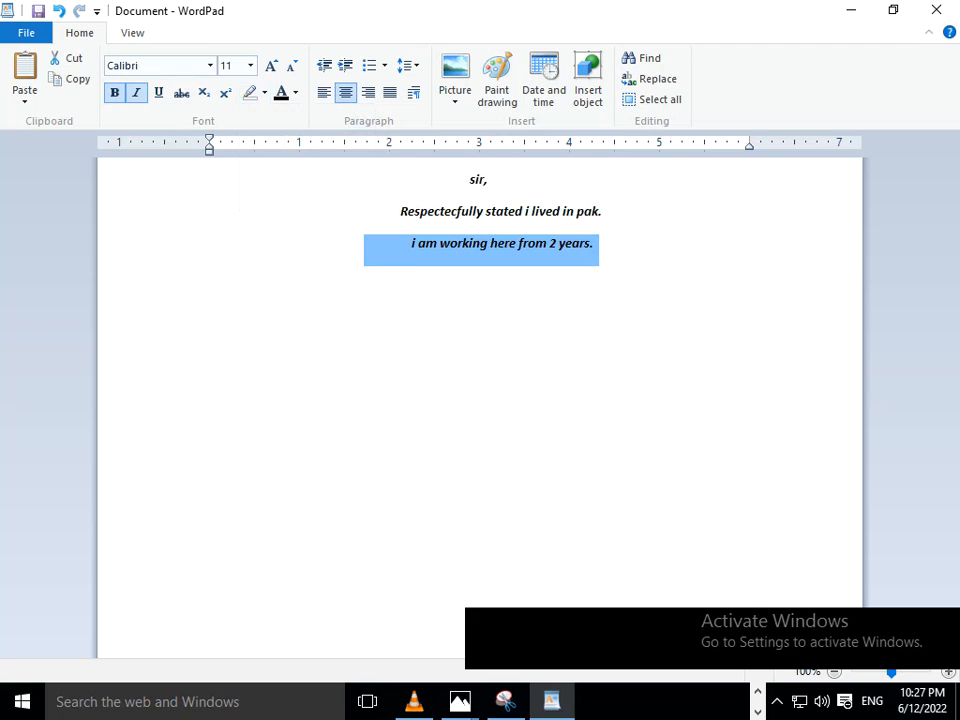
- Change the text color of the entire letter to red
{"action": "left_click", "coordinate": [513, 243]}
{"action": "key", "text": "ctrl+a"}
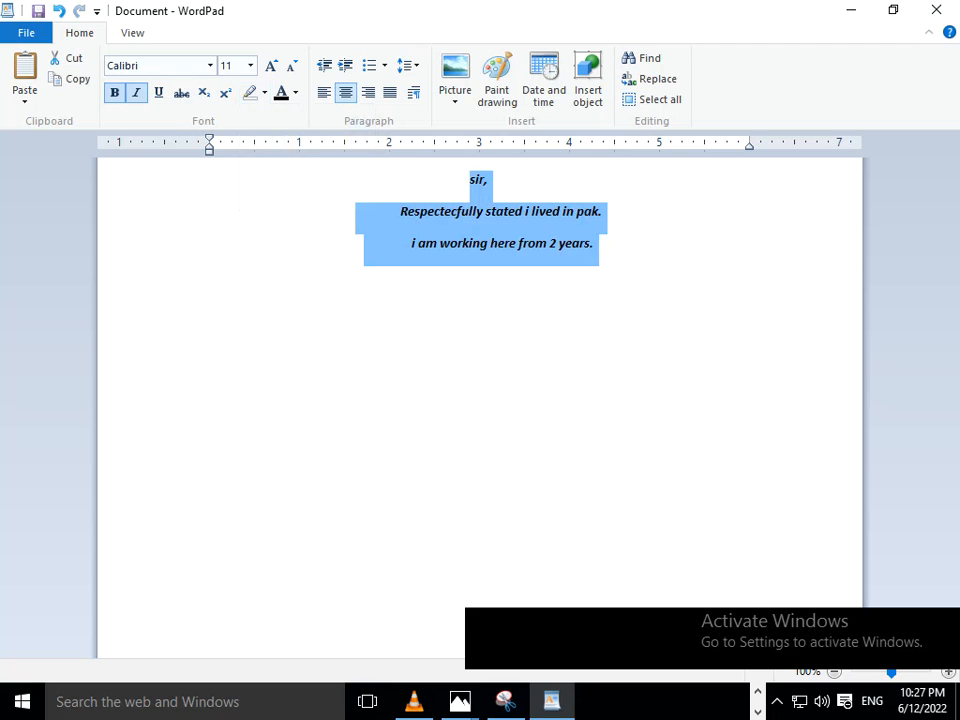
{"action": "left_click", "coordinate": [295, 93]}
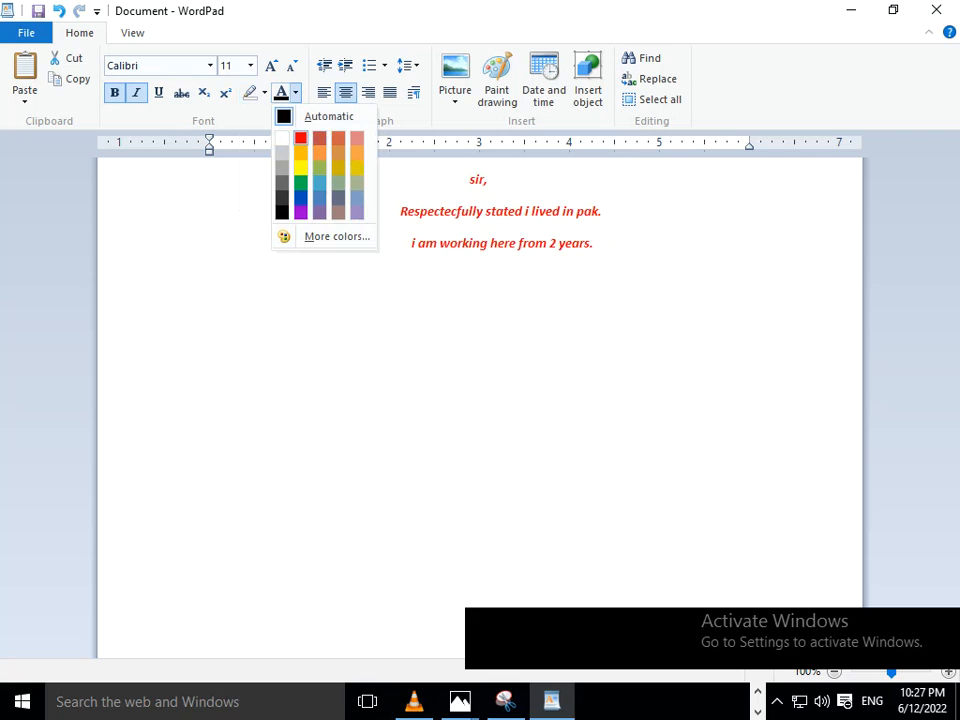
{"action": "left_click", "coordinate": [300, 137]}
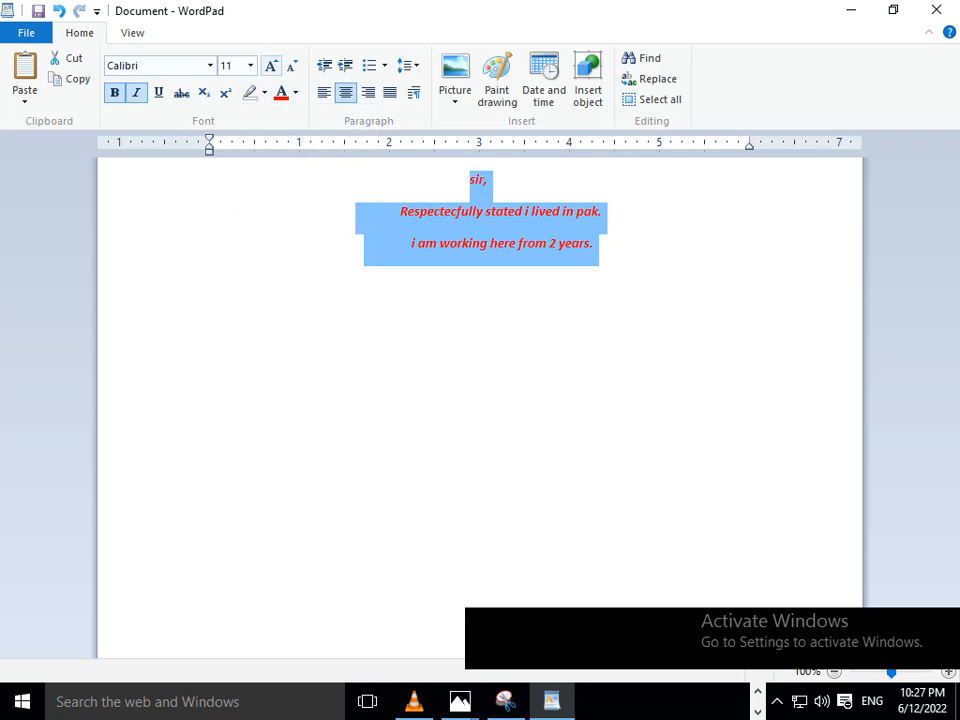
- Enlarge the whole letter's text, settling on font size 24
{"action": "left_click", "coordinate": [270, 66]}
{"action": "left_click", "coordinate": [270, 66]}
{"action": "left_click", "coordinate": [270, 66]}
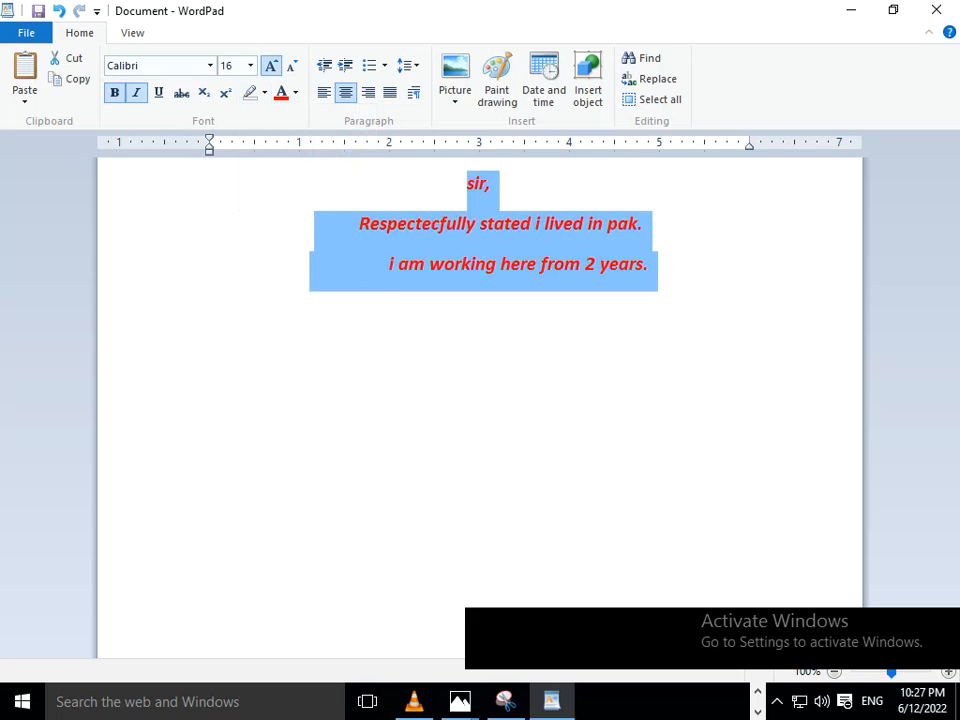
{"action": "left_click", "coordinate": [270, 66]}
{"action": "left_click", "coordinate": [270, 66]}
{"action": "left_click", "coordinate": [270, 66]}
{"action": "left_click", "coordinate": [270, 66]}
{"action": "left_click", "coordinate": [270, 66]}
{"action": "left_click", "coordinate": [270, 66]}
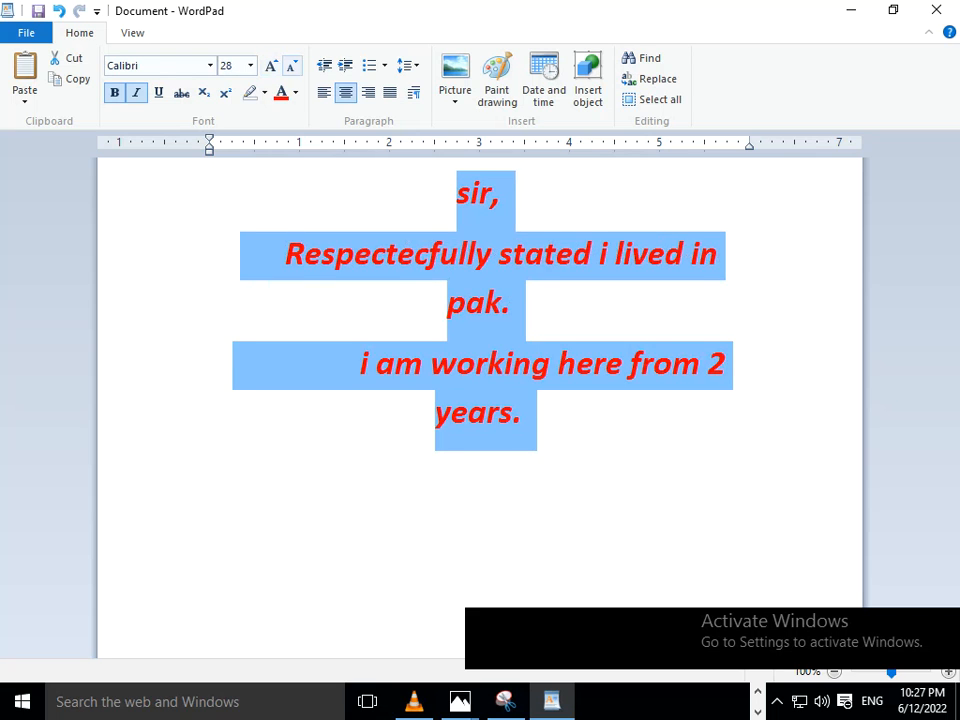
{"action": "left_click", "coordinate": [292, 66]}
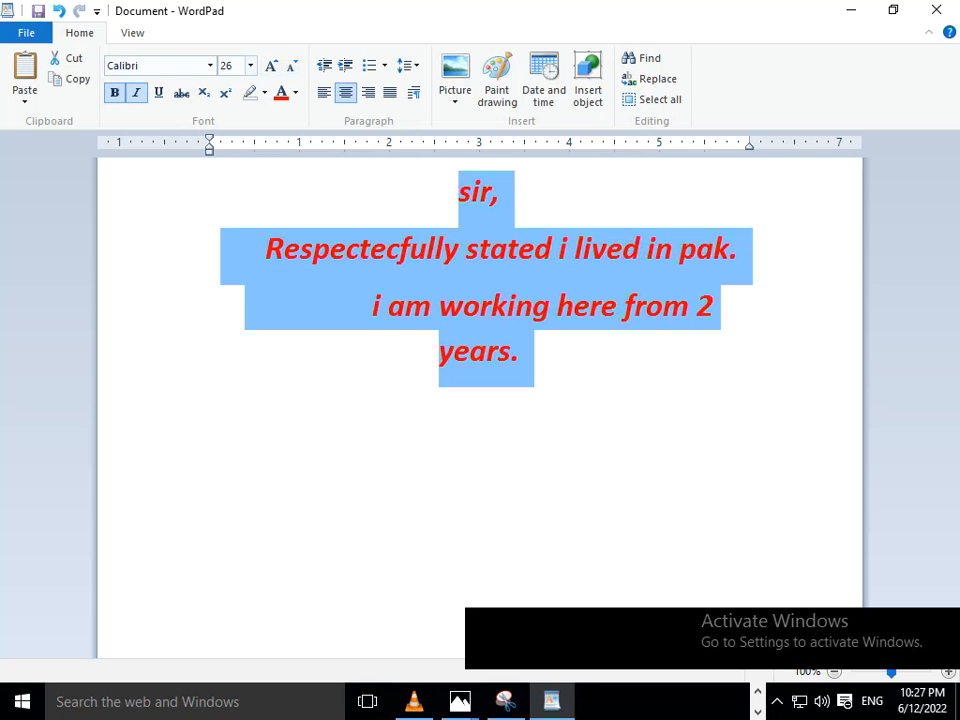
{"action": "left_click", "coordinate": [250, 66]}
{"action": "left_click", "coordinate": [232, 245]}
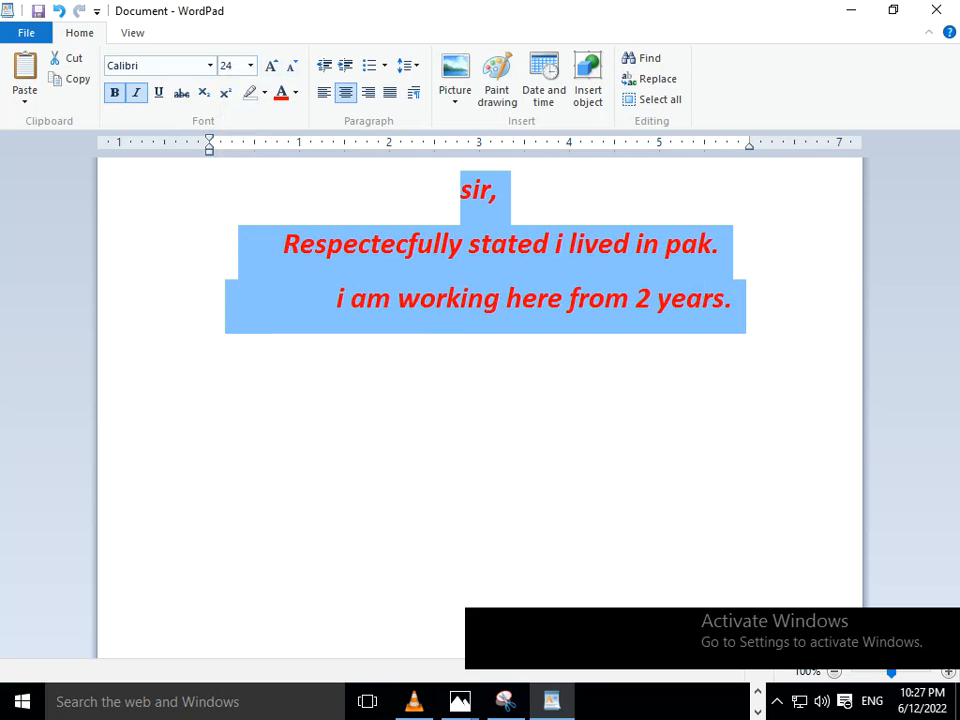
- Change the whole letter's font to Bodoni MT Black
{"action": "left_click", "coordinate": [210, 66]}
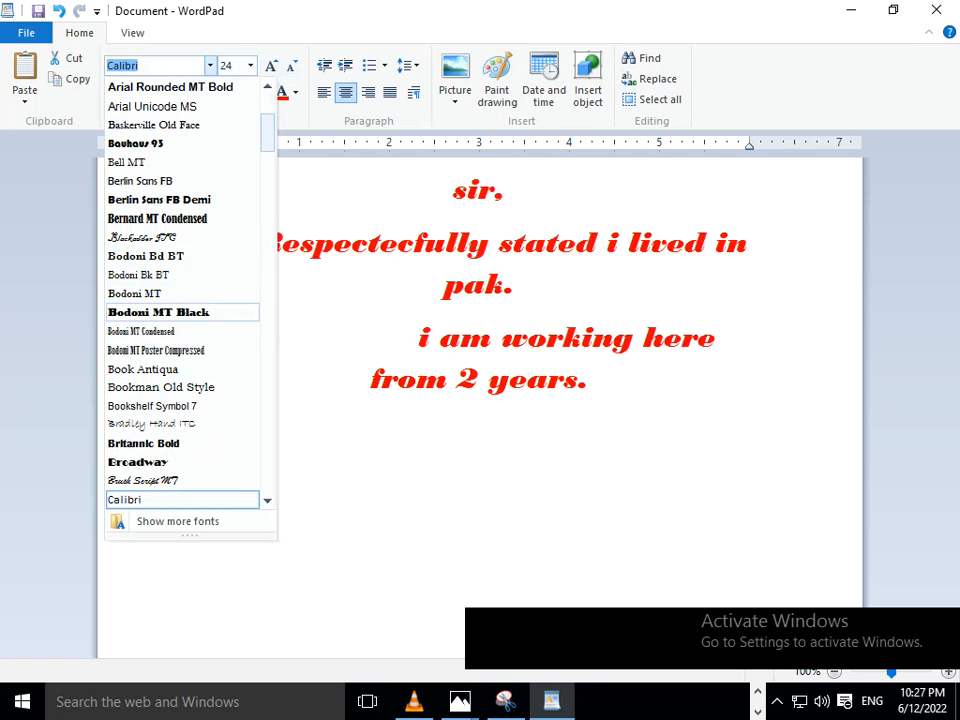
{"action": "left_click", "coordinate": [160, 312]}
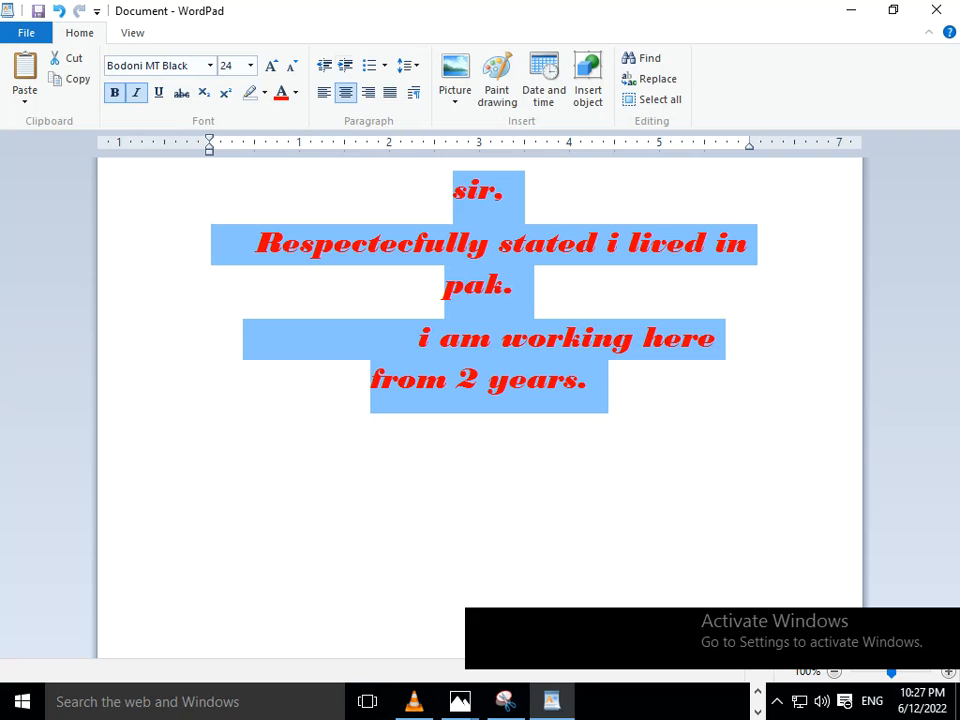
- Insert the picture file "images" from the Desktop folder in place of the selected letter text
{"action": "left_click", "coordinate": [455, 96]}
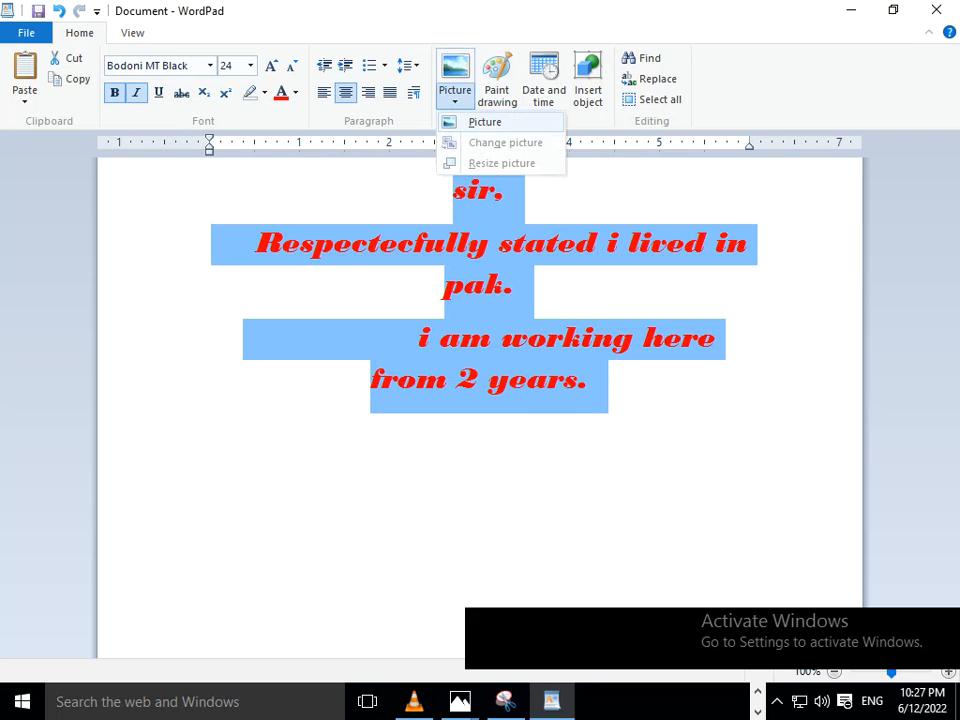
{"action": "left_click", "coordinate": [478, 122]}
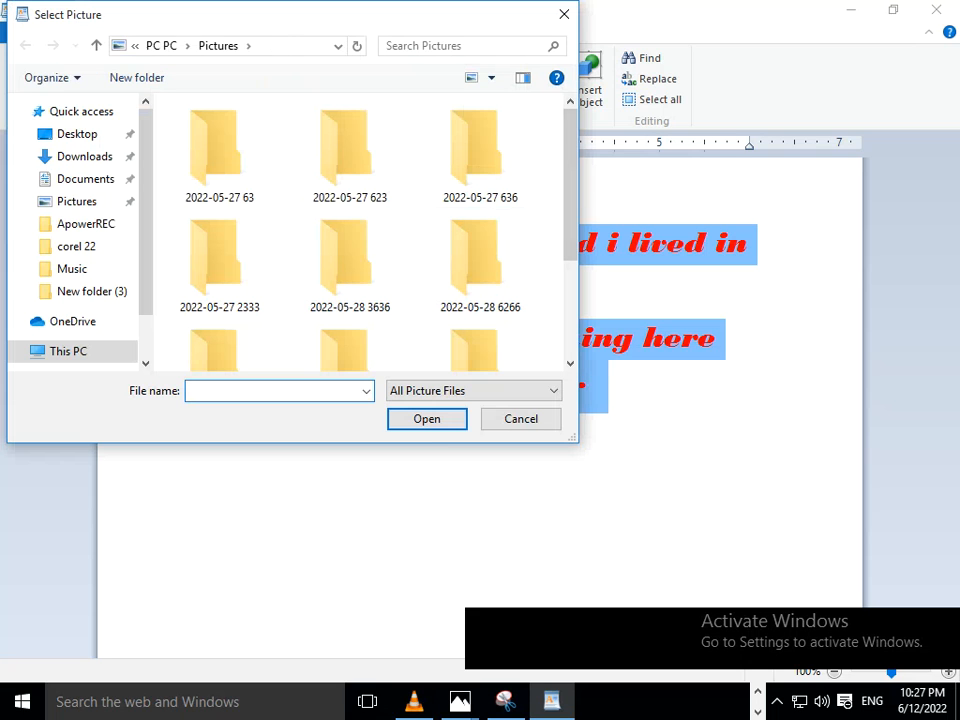
{"action": "mouse_move", "coordinate": [570, 200]}
{"action": "left_mouse_down"}
{"action": "mouse_move", "coordinate": [570, 289]}
{"action": "mouse_move", "coordinate": [570, 200]}
{"action": "left_mouse_up"}
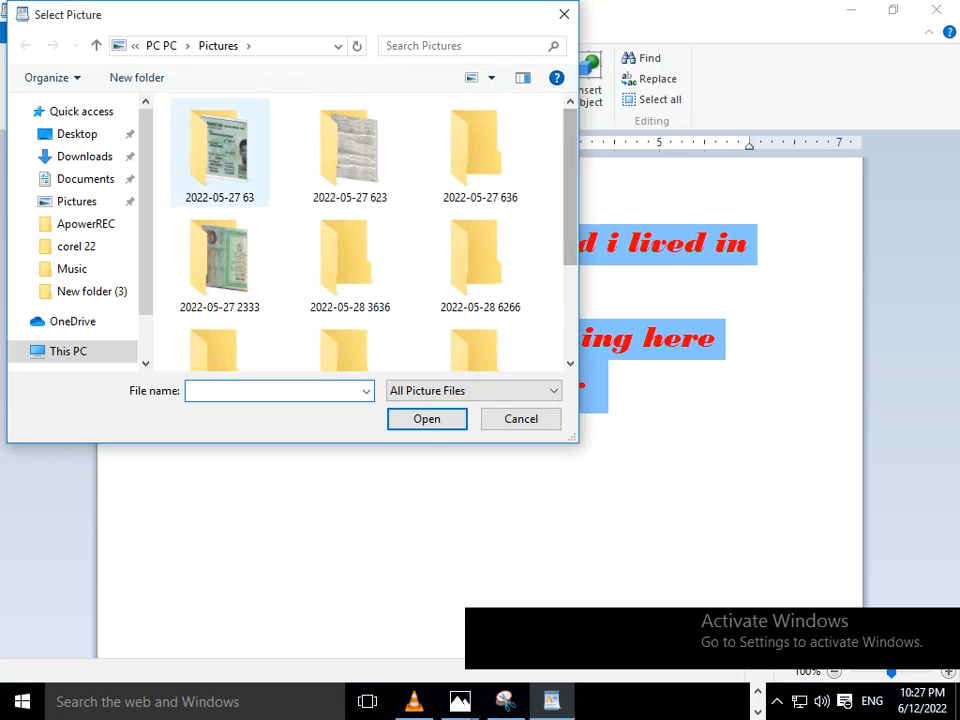
{"action": "scroll", "coordinate": [222, 234], "scroll_direction": "down", "scroll_amount": 2}
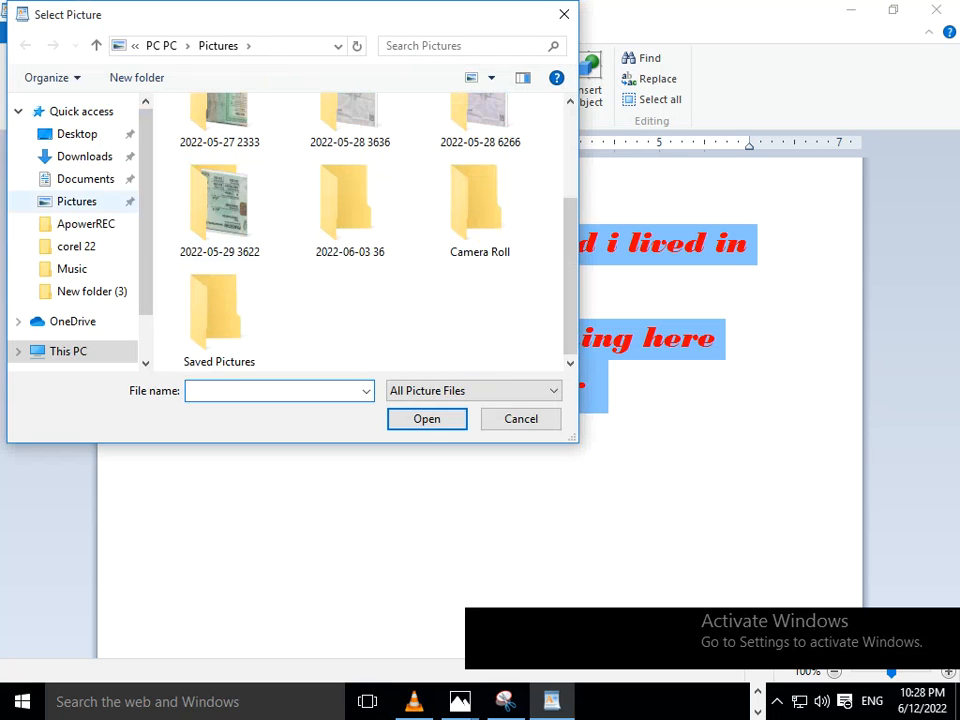
{"action": "left_click", "coordinate": [77, 202]}
{"action": "scroll", "coordinate": [220, 250], "scroll_direction": "down", "scroll_amount": 2}
{"action": "scroll", "coordinate": [220, 250], "scroll_direction": "up", "scroll_amount": 2}
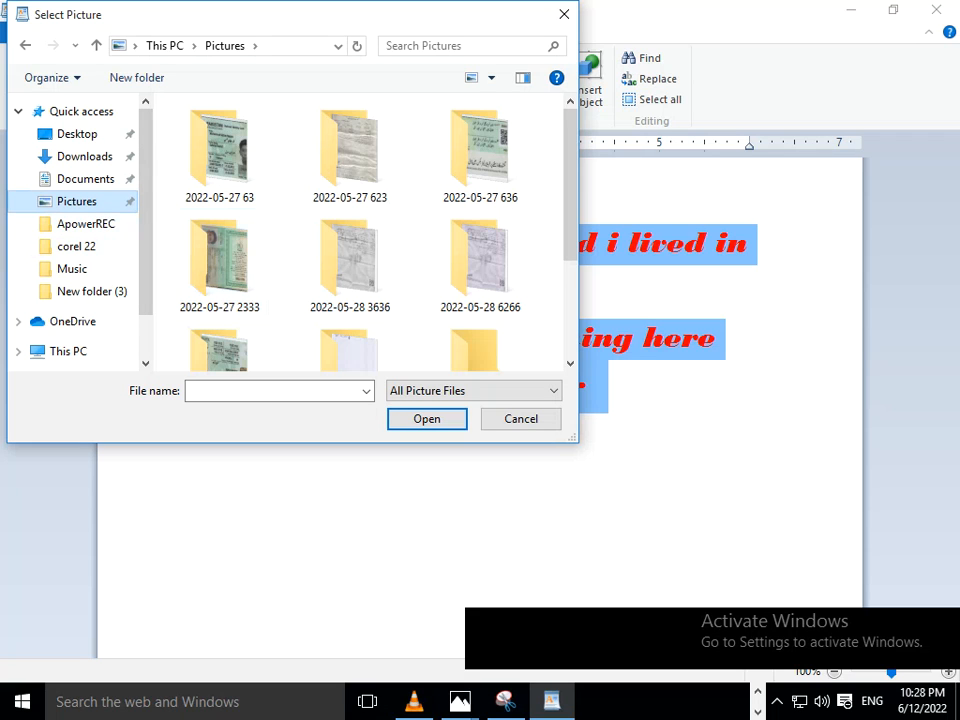
{"action": "scroll", "coordinate": [220, 300], "scroll_direction": "down", "scroll_amount": 2}
{"action": "double_click", "coordinate": [219, 315]}
{"action": "left_click", "coordinate": [77, 133]}
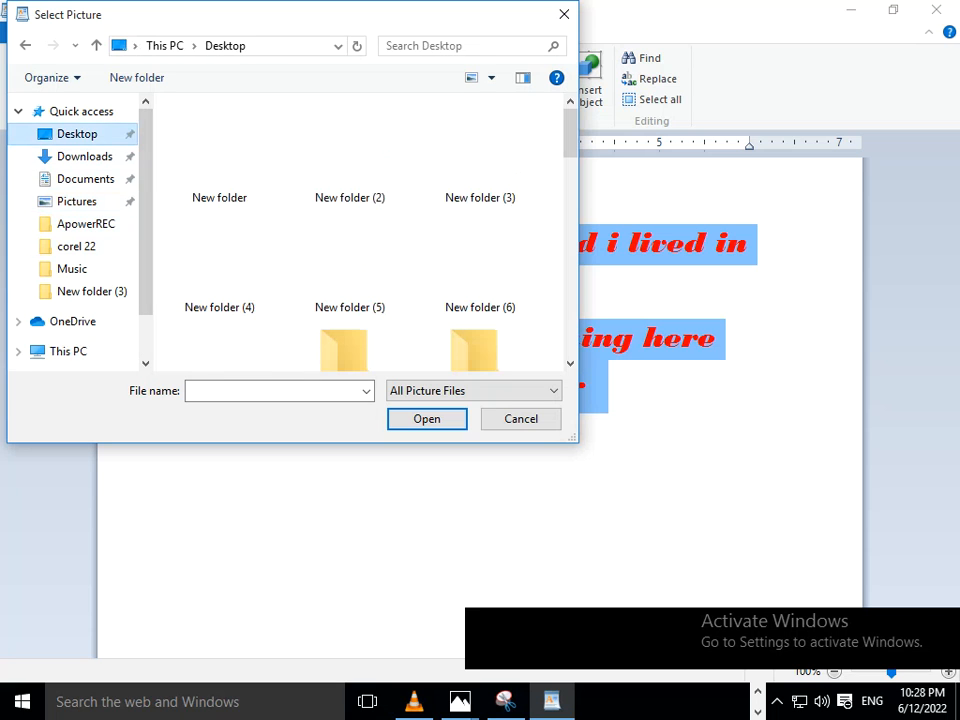
{"action": "scroll", "coordinate": [219, 150], "scroll_direction": "down", "scroll_amount": 5}
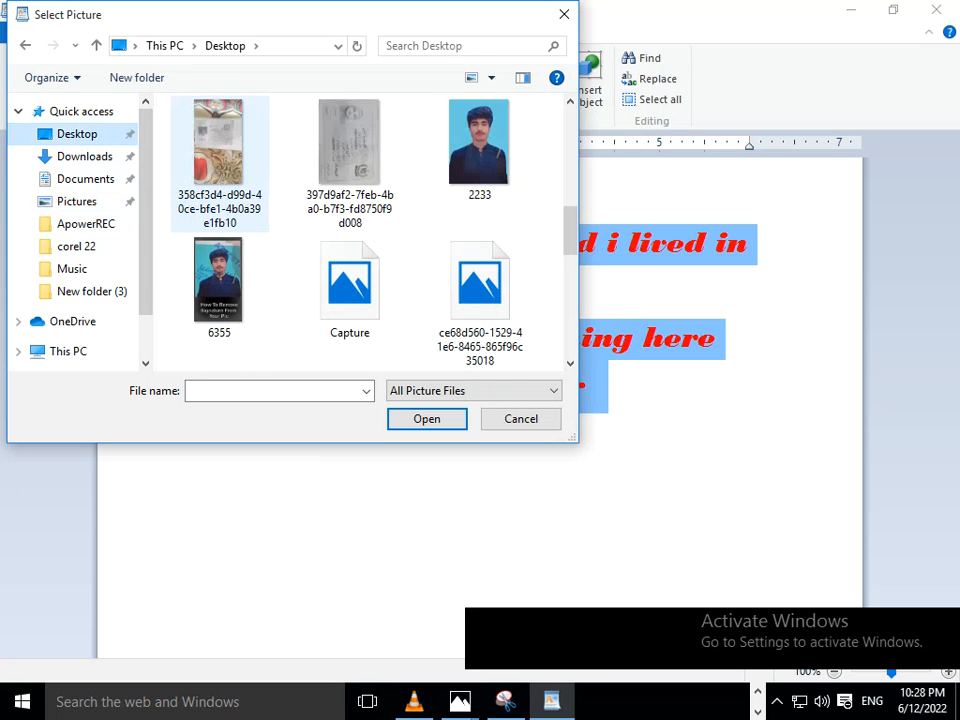
{"action": "scroll", "coordinate": [219, 180], "scroll_direction": "down", "scroll_amount": 5}
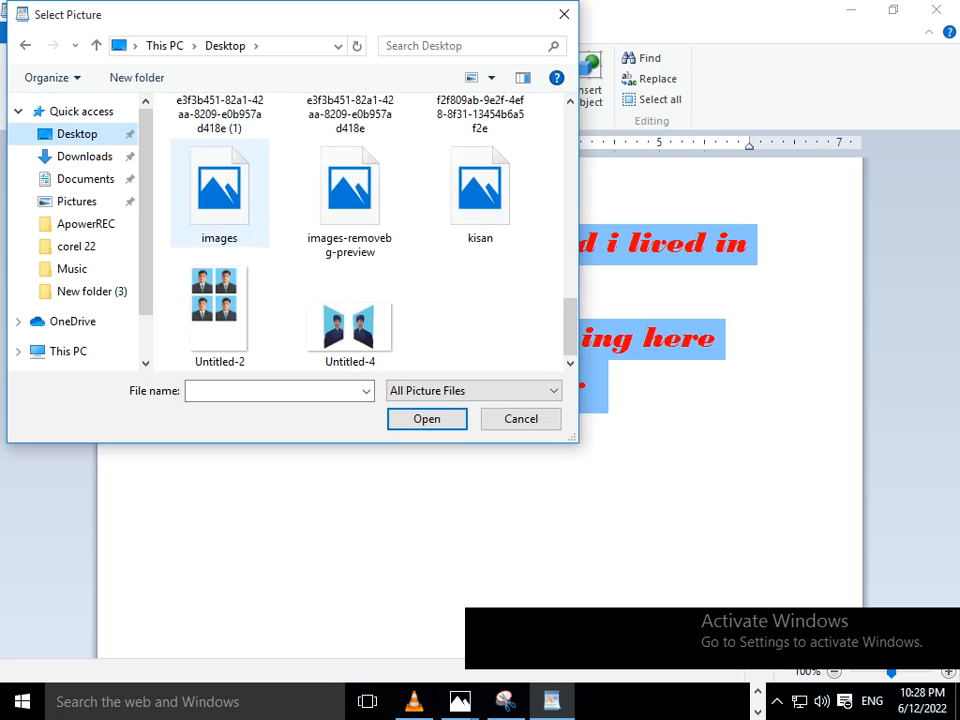
{"action": "double_click", "coordinate": [219, 190]}
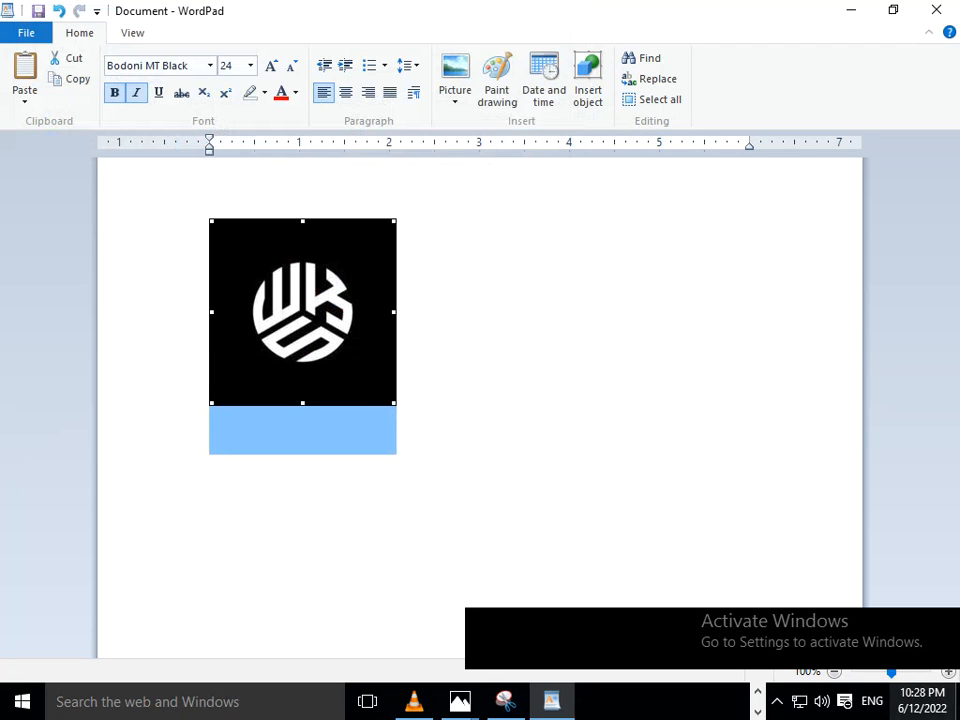
- Delete the inserted logo picture, and undo the changes back to the red Calibri letter
{"action": "mouse_move", "coordinate": [891, 673]}
{"action": "left_mouse_down"}
{"action": "mouse_move", "coordinate": [876, 673]}
{"action": "mouse_move", "coordinate": [889, 673]}
{"action": "left_mouse_up"}
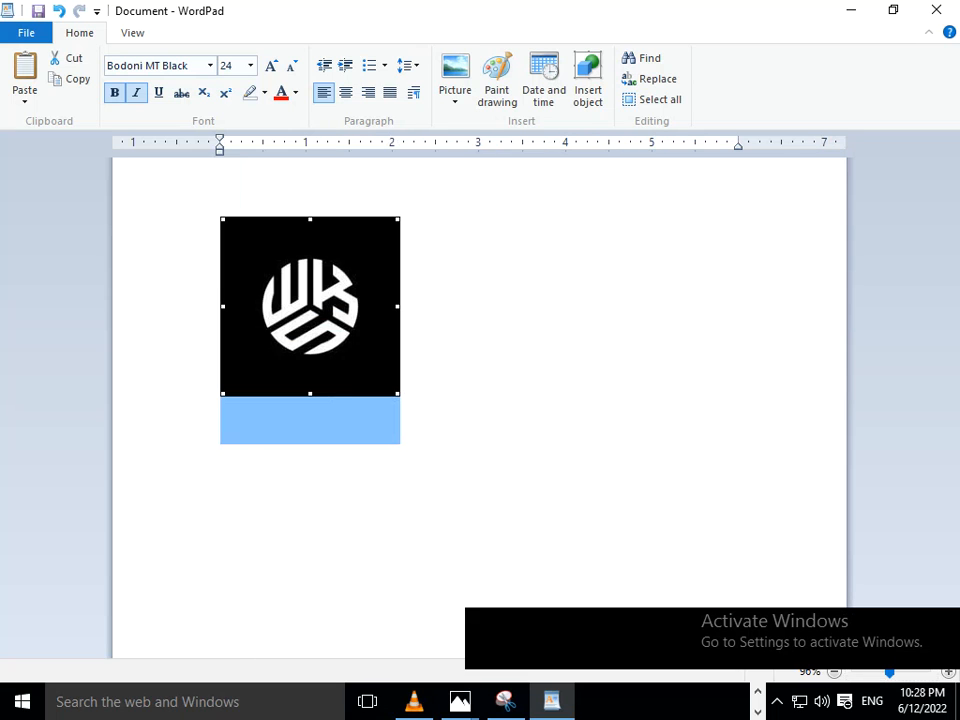
{"action": "left_click", "coordinate": [402, 388]}
{"action": "left_click", "coordinate": [310, 306]}
{"action": "key", "text": "Delete"}
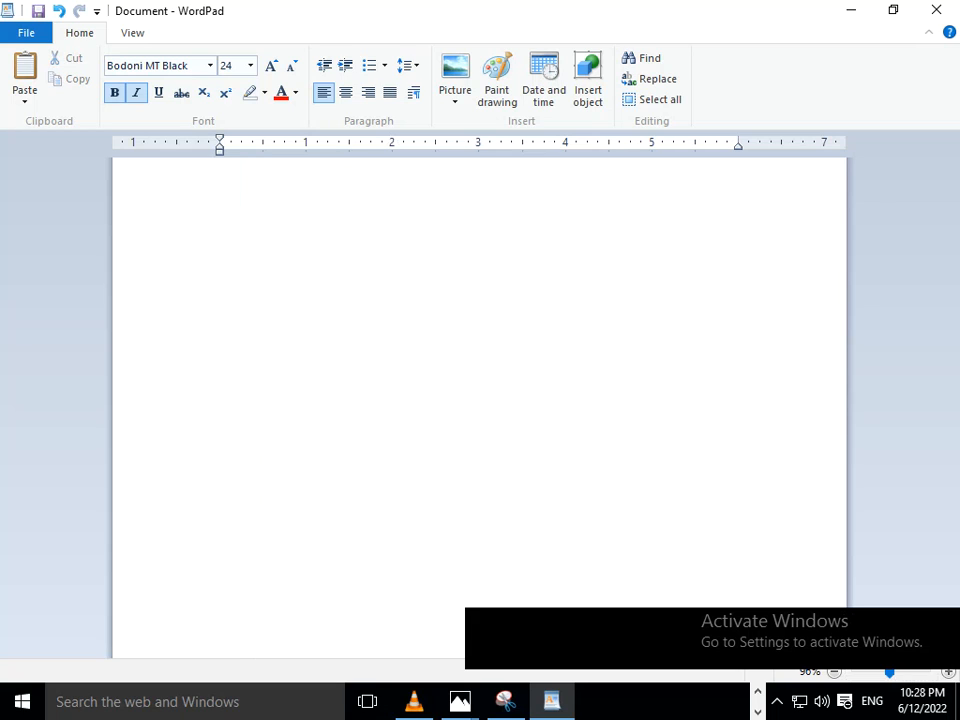
{"action": "key", "text": "ctrl+z"}
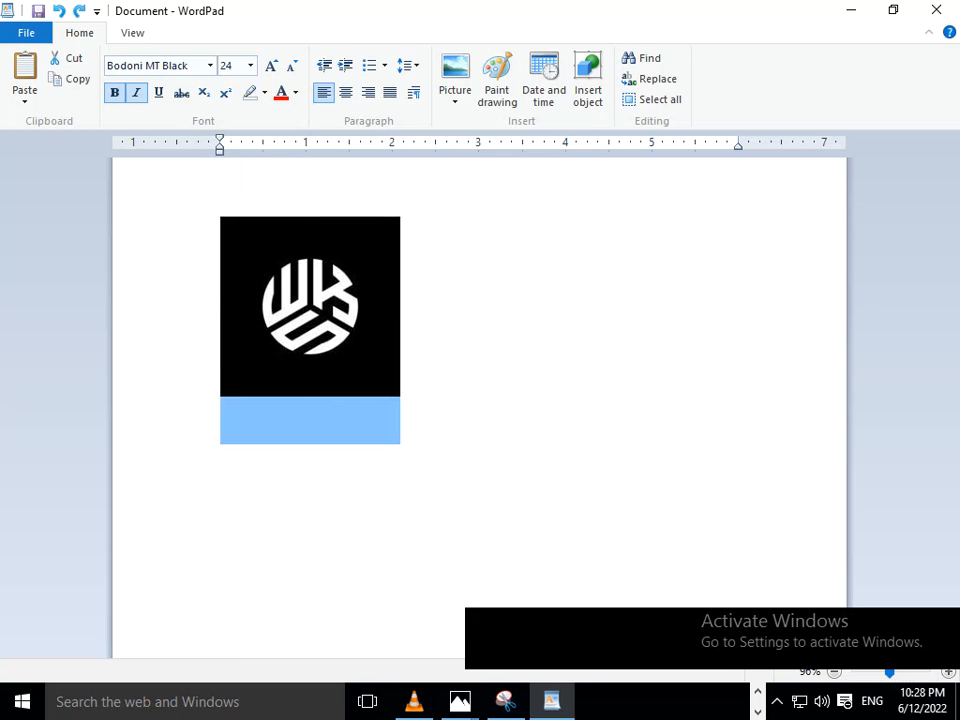
{"action": "left_click", "coordinate": [851, 10]}
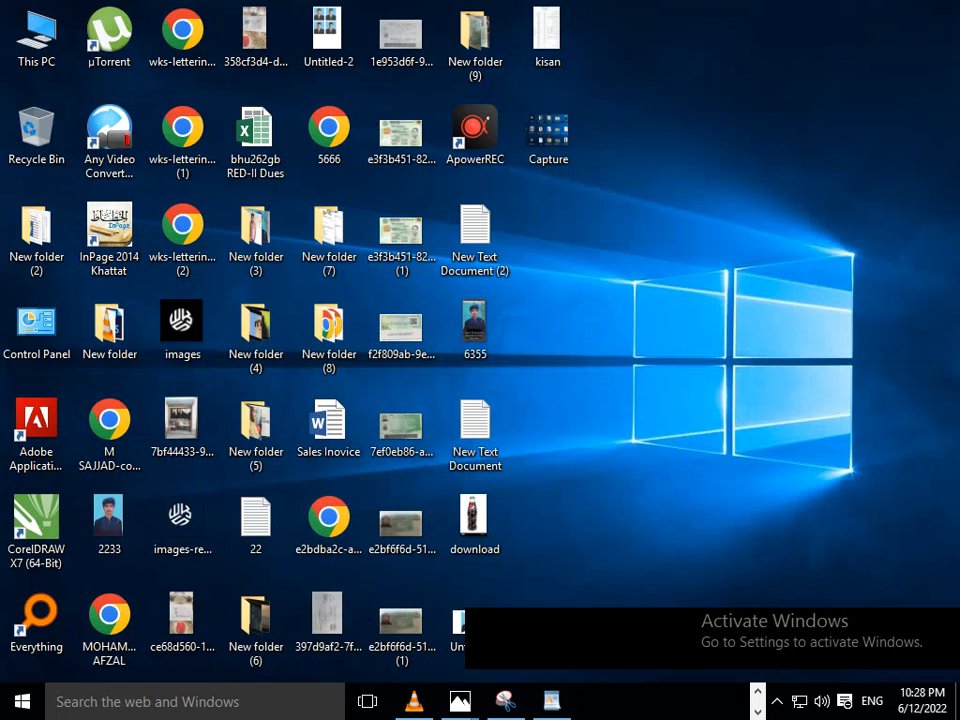
{"action": "left_click", "coordinate": [552, 701]}
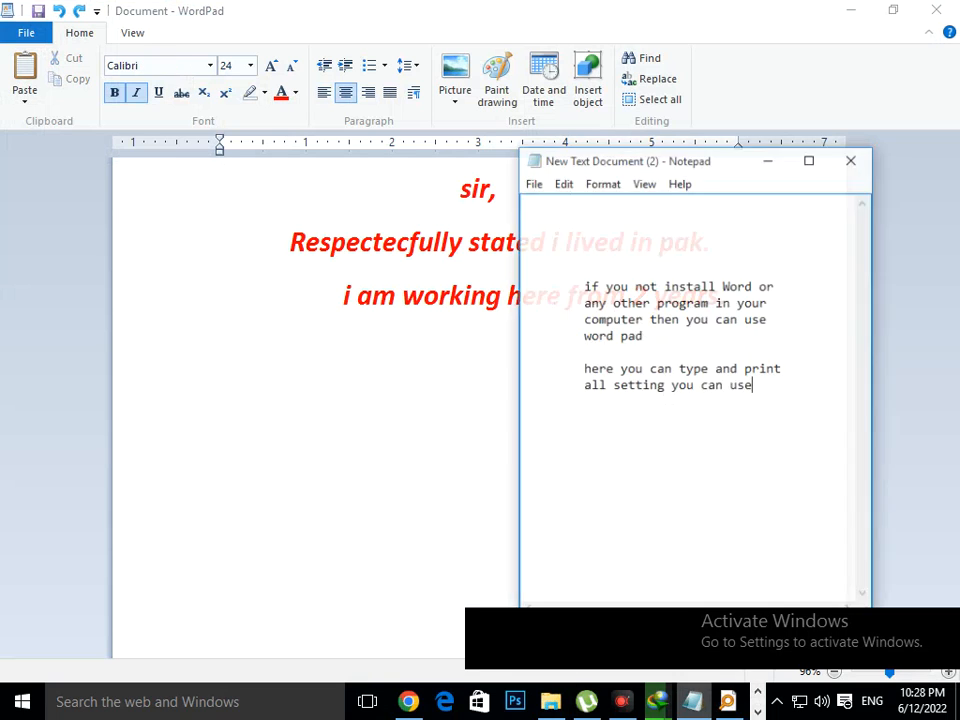
- In the Notepad note, replace the last line with "after this you can print"
{"action": "type", "text": "after t;hi"}
{"action": "key", "text": "BackSpace"}
{"action": "key", "text": "BackSpace"}
{"action": "key", "text": "BackSpace"}
{"action": "key", "text": "BackSpace"}
{"action": "key", "text": "BackSpace"}
{"action": "key", "text": "BackSpace"}
{"action": "key", "text": "BackSpace"}
{"action": "key", "text": "BackSpace"}
{"action": "key", "text": "BackSpace"}
{"action": "key", "text": "BackSpace"}
{"action": "key", "text": "BackSpace"}
{"action": "key", "text": "BackSpace"}
{"action": "key", "text": "BackSpace"}
{"action": "key", "text": "BackSpace"}
{"action": "key", "text": "BackSpace"}
{"action": "key", "text": "BackSpace"}
{"action": "key", "text": "BackSpace"}
{"action": "key", "text": "BackSpace"}
{"action": "key", "text": "BackSpace"}
{"action": "key", "text": "BackSpace"}
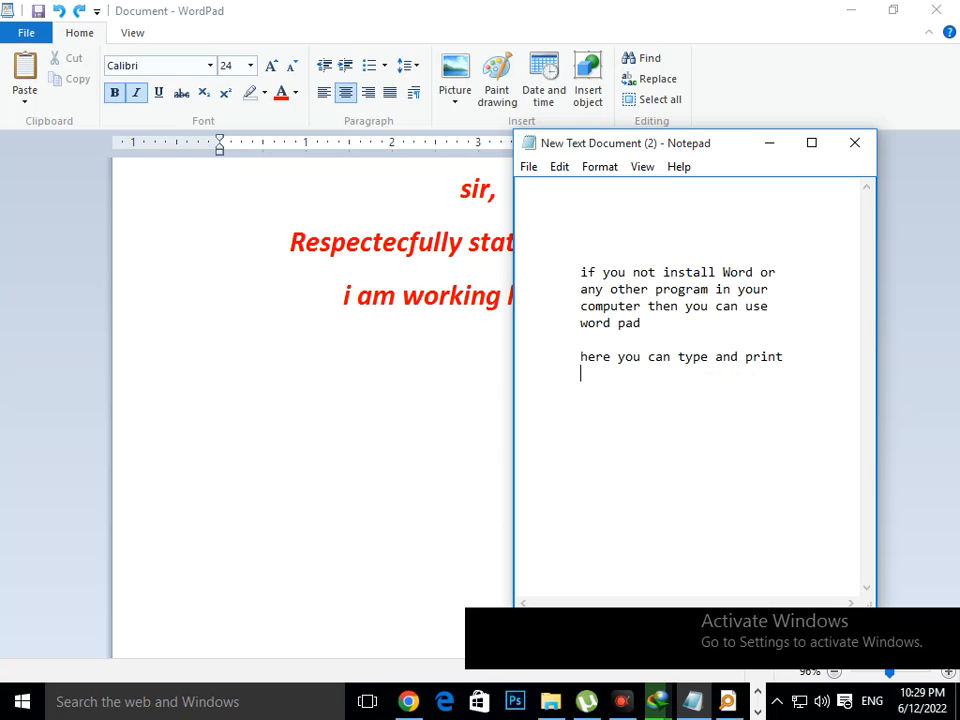
{"action": "type", "text": "after this you can prin"}
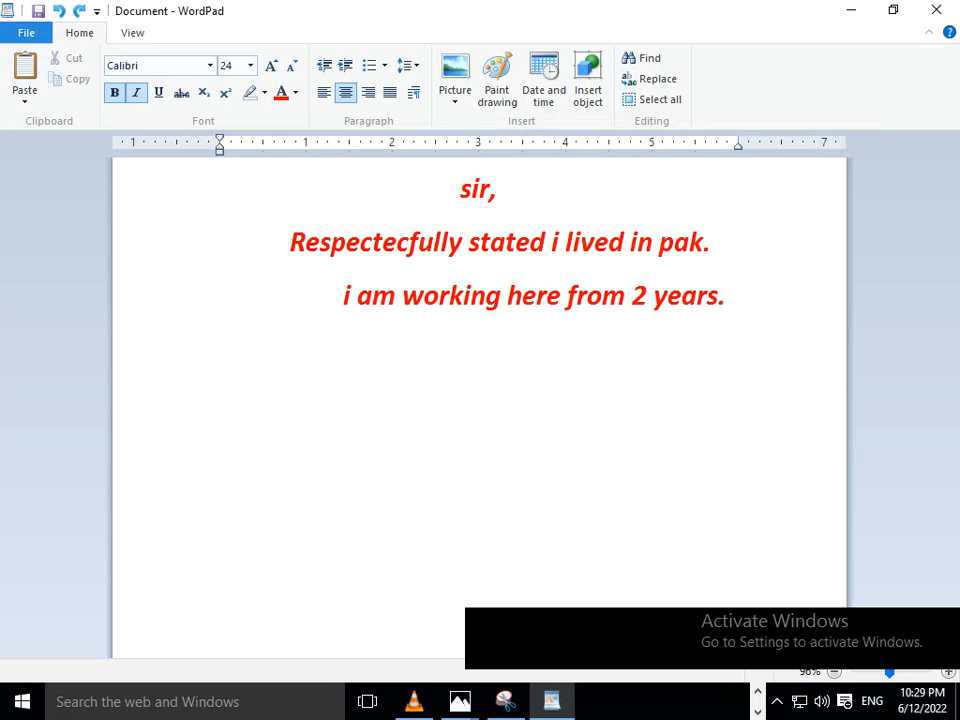
- Examine the file types available for saving the WordPad letter in other formats, and leave without saving
{"action": "left_click", "coordinate": [26, 32]}
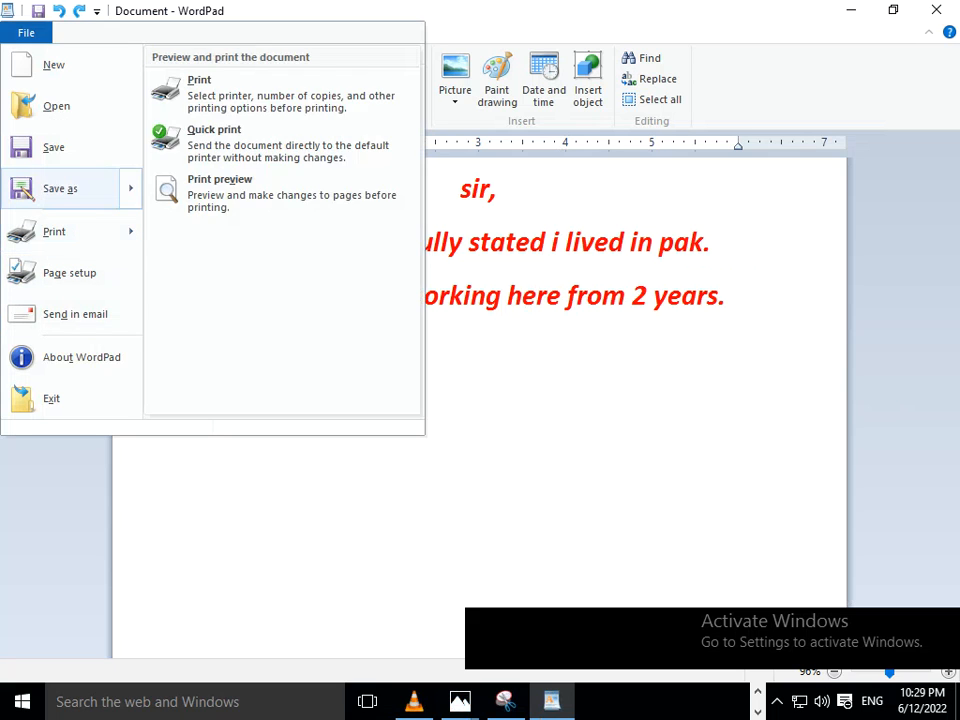
{"action": "mouse_move", "coordinate": [60, 188]}
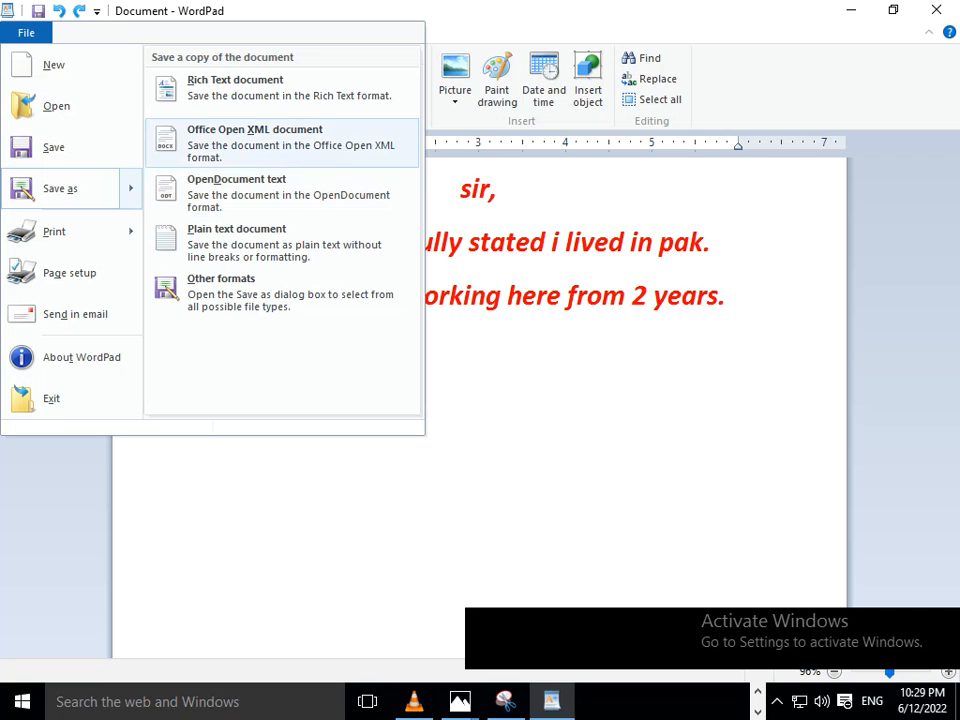
{"action": "left_click", "coordinate": [282, 292]}
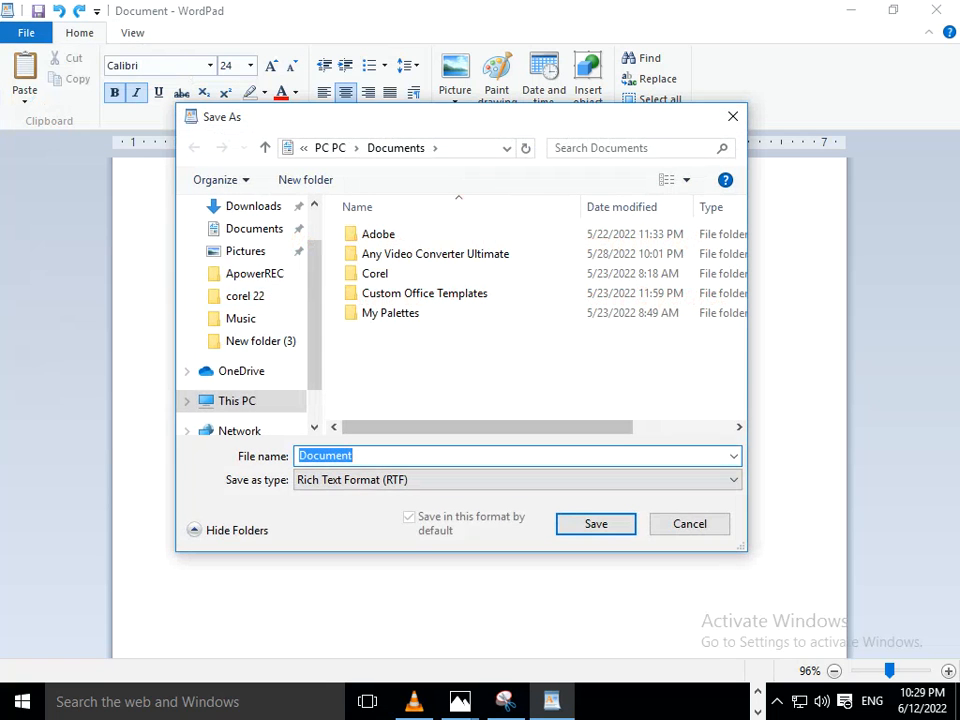
{"action": "left_click", "coordinate": [515, 480]}
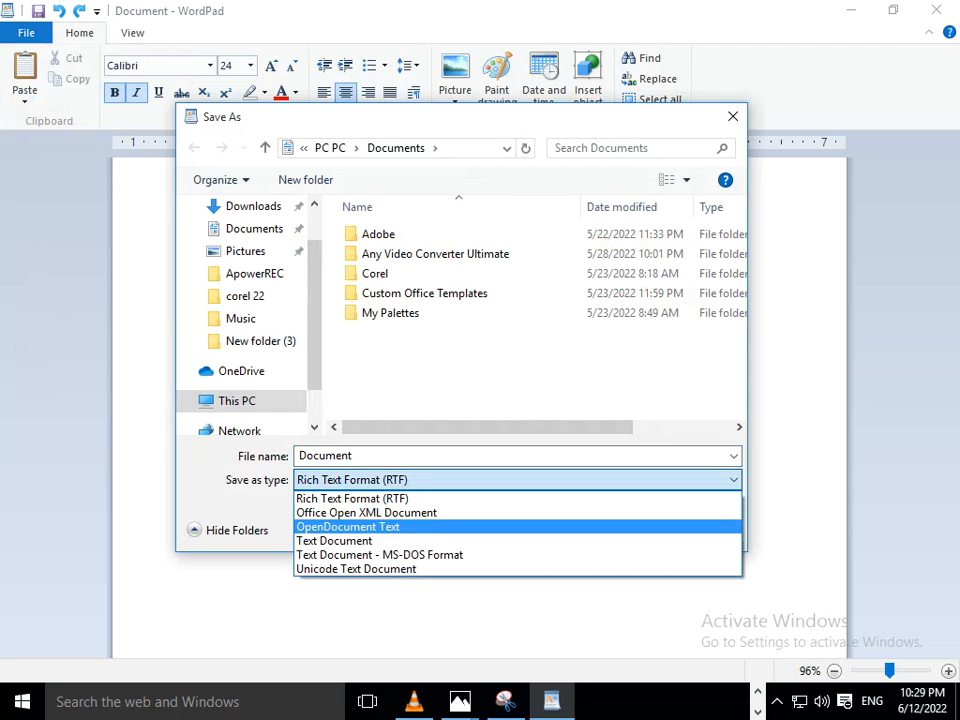
{"action": "key", "text": "Escape"}
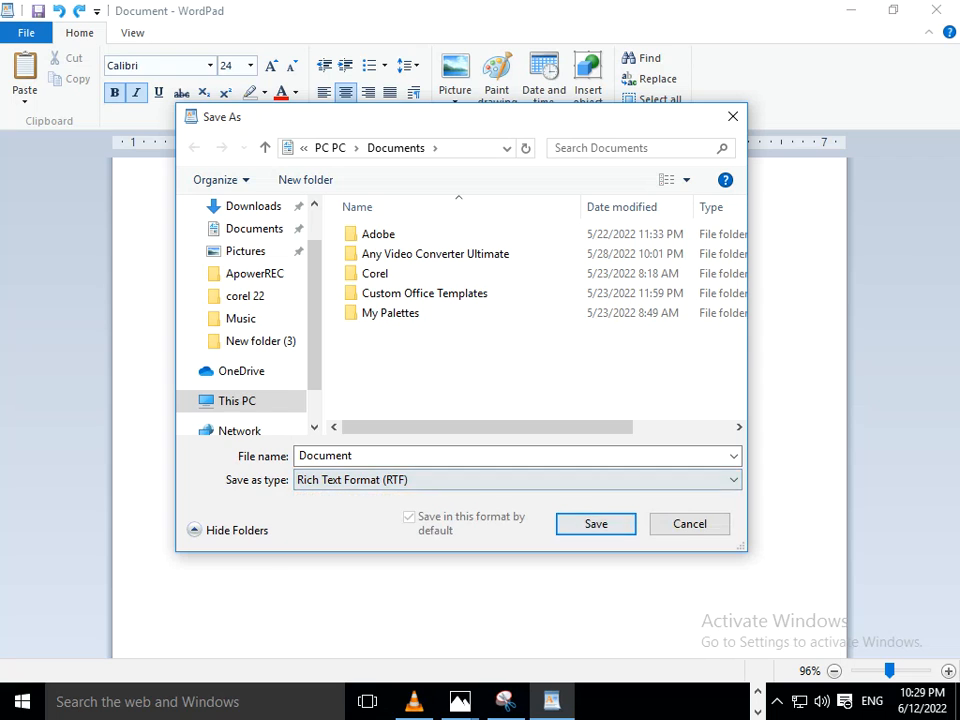
{"action": "key", "text": "Escape"}
- View the letter in print preview, check the printer options in the Print dialog, and cancel printing
{"action": "left_click", "coordinate": [26, 33]}
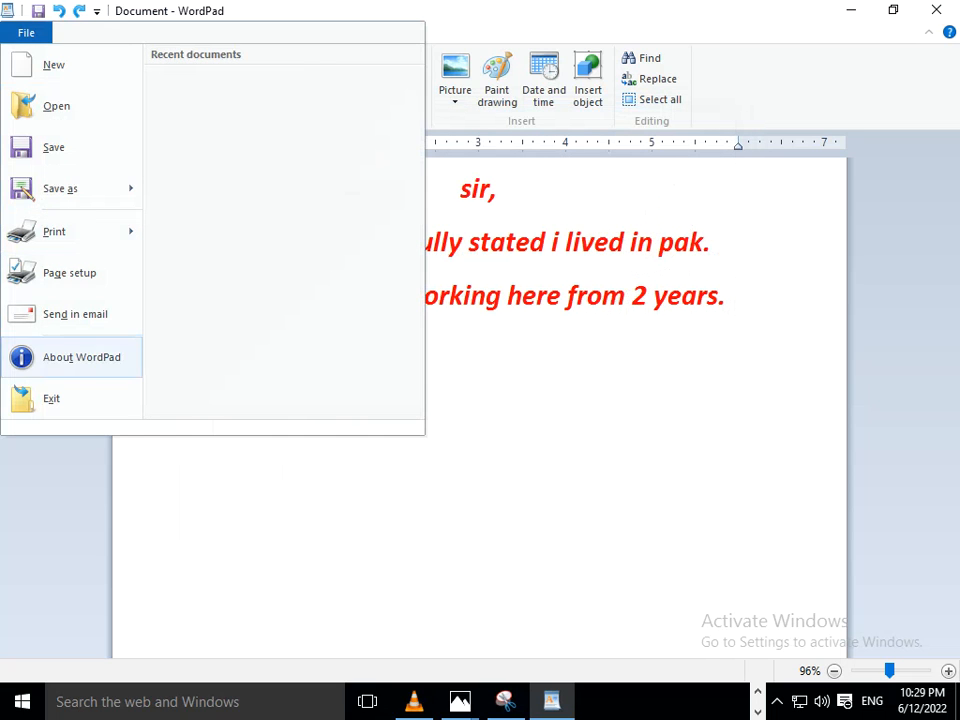
{"action": "mouse_move", "coordinate": [60, 231]}
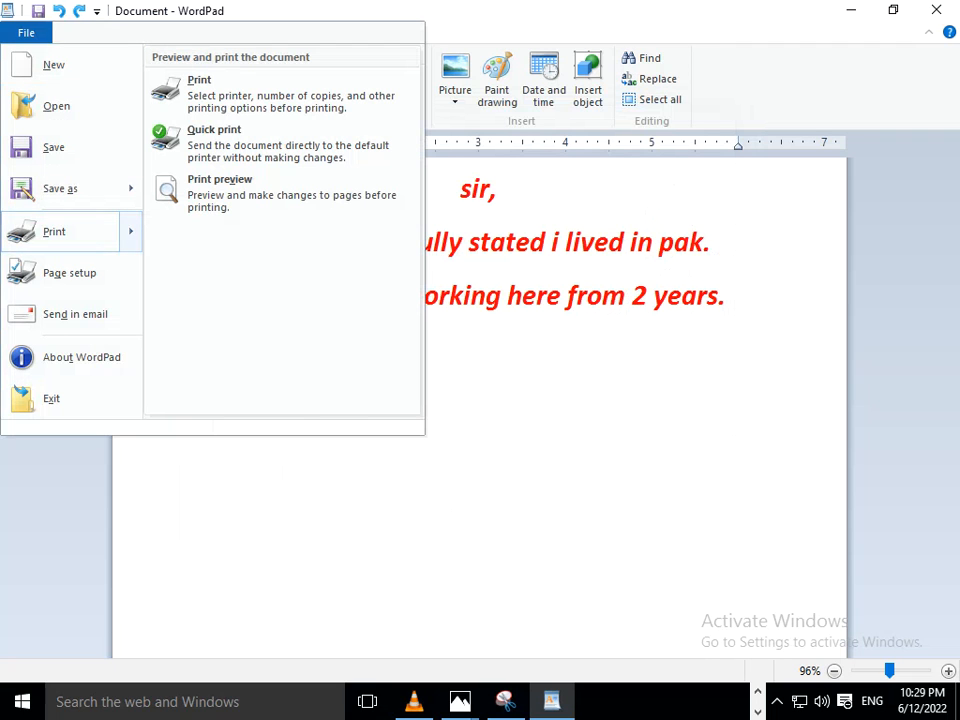
{"action": "left_click", "coordinate": [220, 186]}
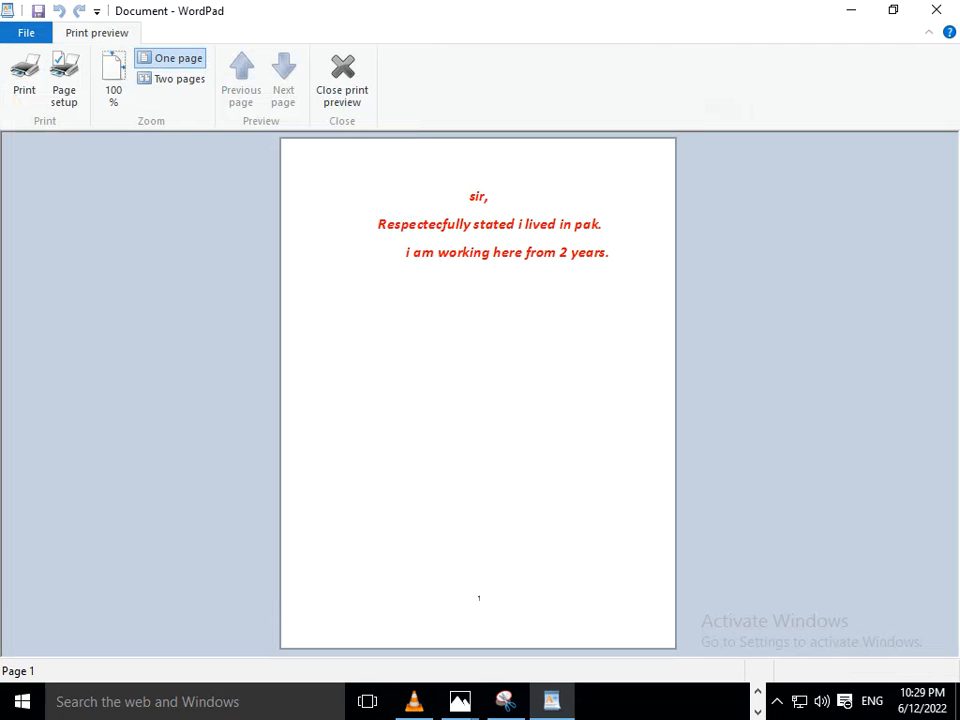
{"action": "left_click", "coordinate": [26, 33]}
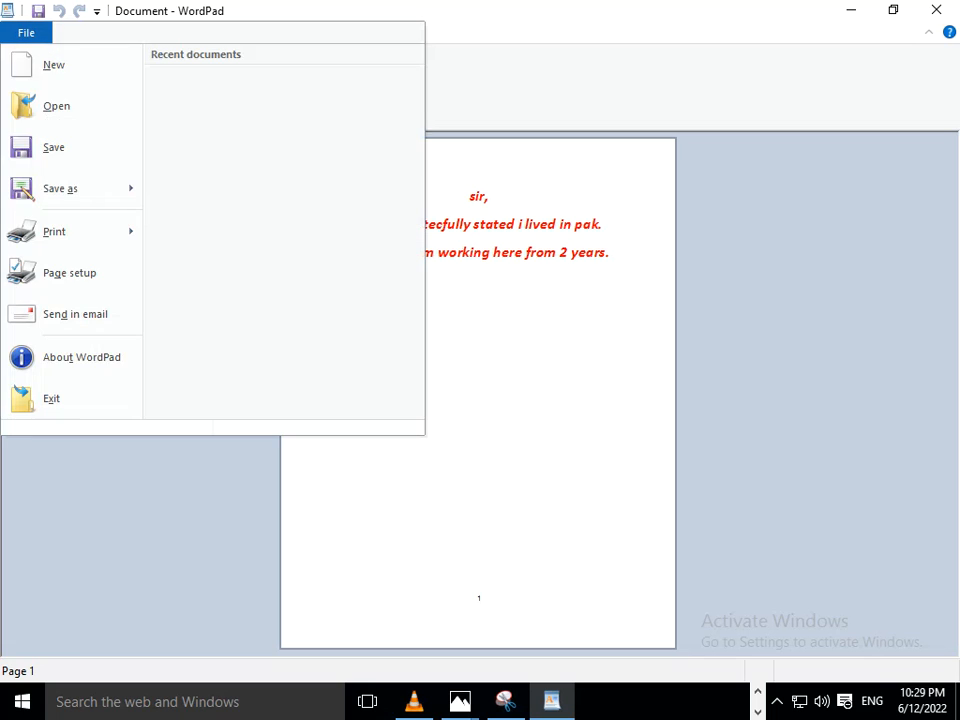
{"action": "left_click", "coordinate": [56, 231]}
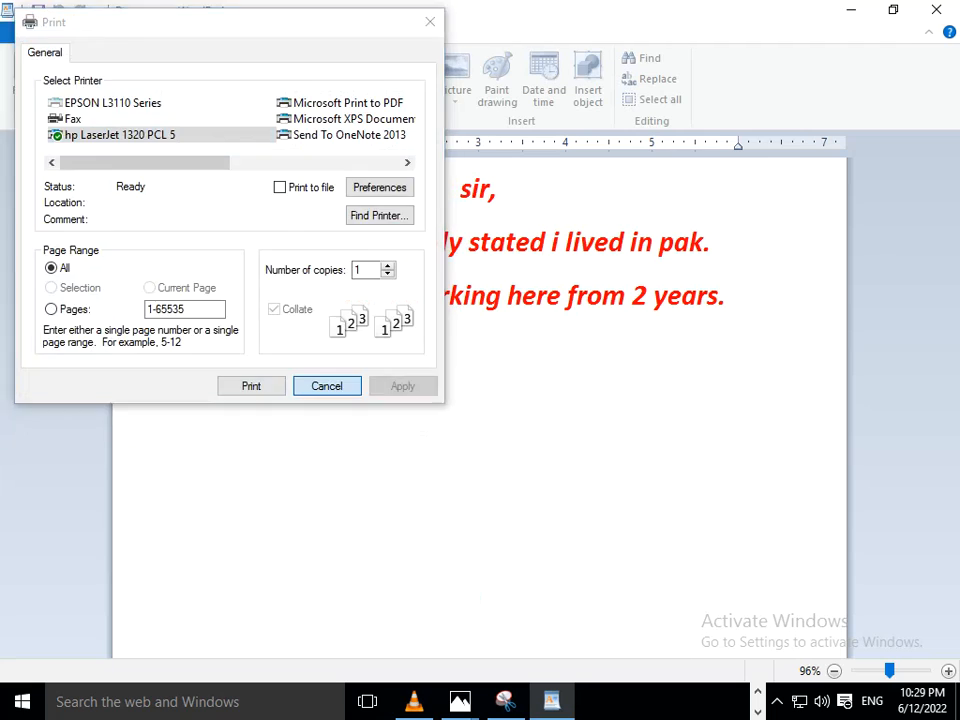
{"action": "left_click", "coordinate": [326, 386]}
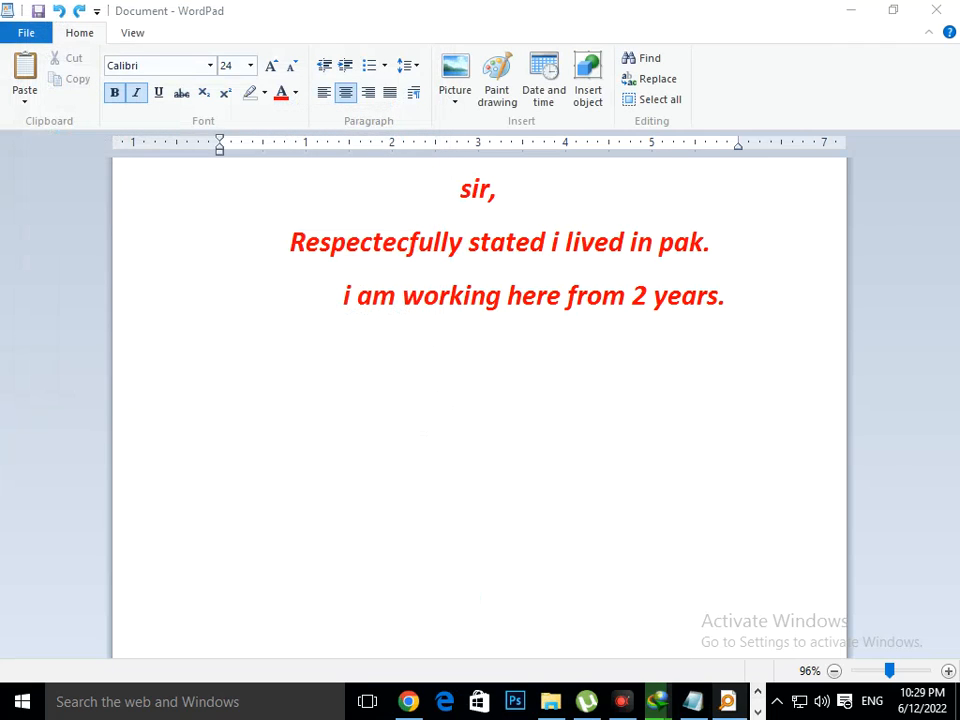
- Switch to the Notepad note and add the line "you can save and print ...." at its end
{"action": "left_click", "coordinate": [693, 702]}
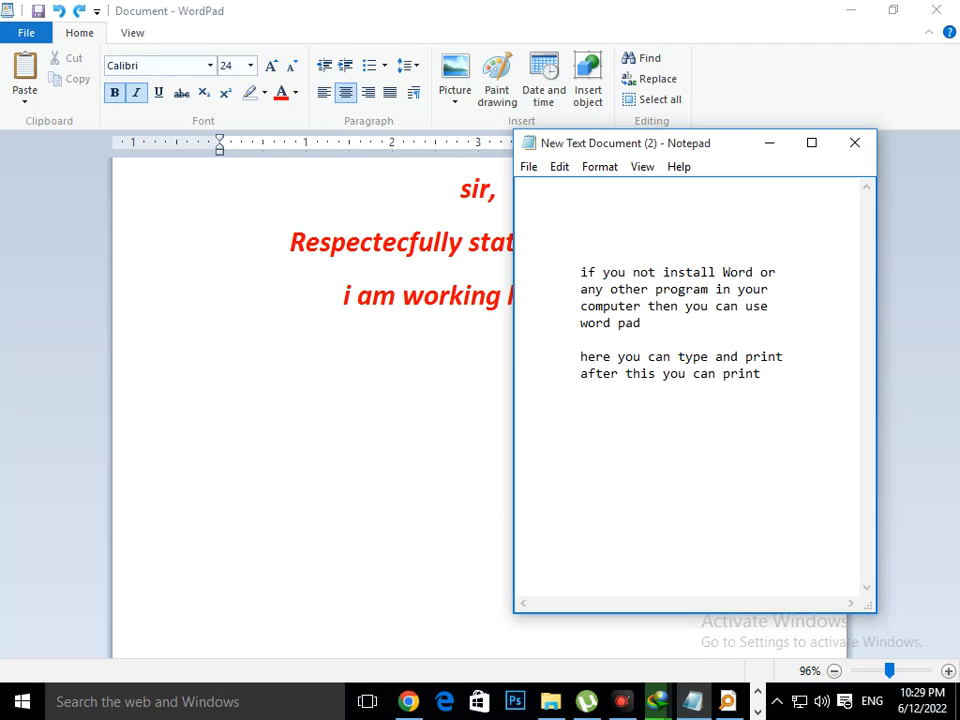
{"action": "type", "text": "you ccan"}
{"action": "key", "text": "BackSpace"}
{"action": "key", "text": "BackSpace"}
{"action": "key", "text": "BackSpace"}
{"action": "key", "text": "BackSpace"}
{"action": "type", "text": "an save andpr"}
{"action": "key", "text": "BackSpace"}
{"action": "key", "text": "BackSpace"}
{"action": "type", "text": "pr"}
{"action": "key", "text": "BackSpace"}
{"action": "type", "text": "rint ...."}
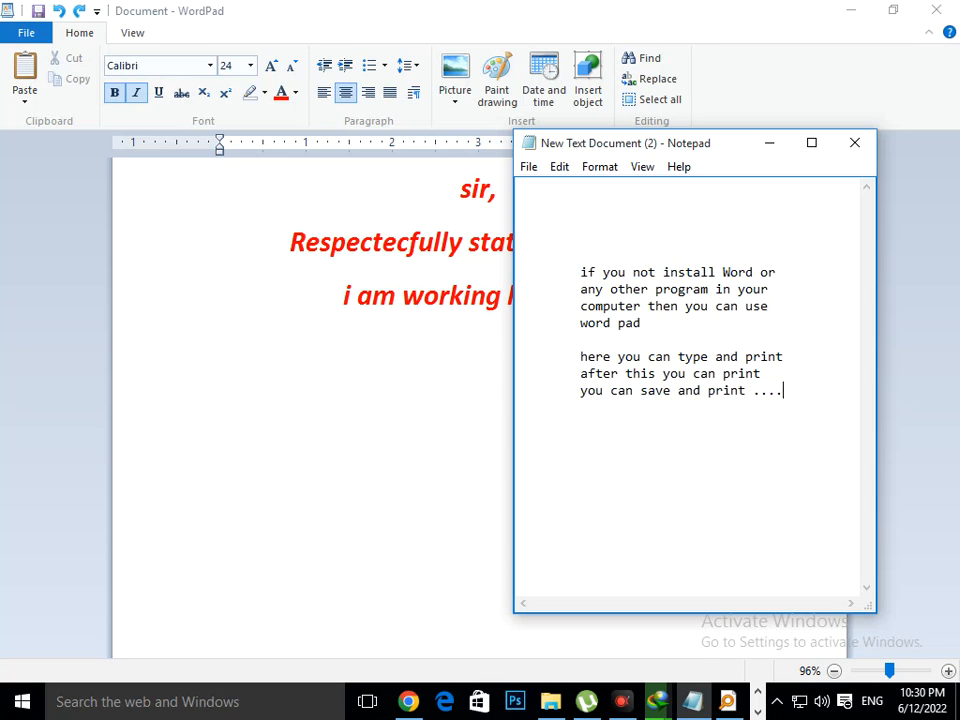